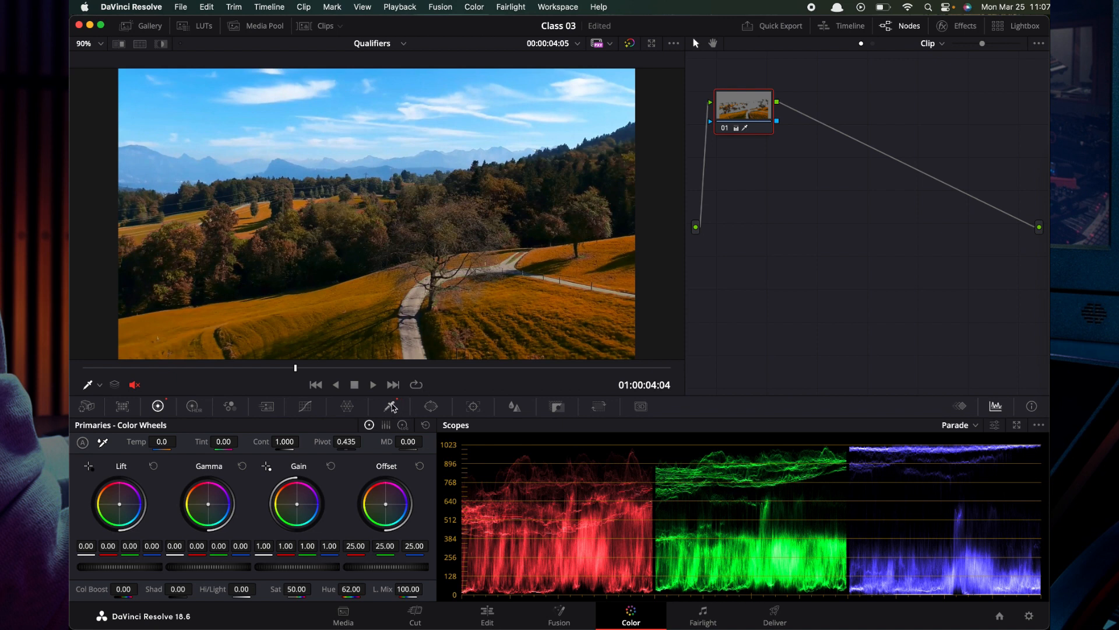
Step: Open the Qualifier and reset all grades and nodes of the landscape clip
click(391, 406)
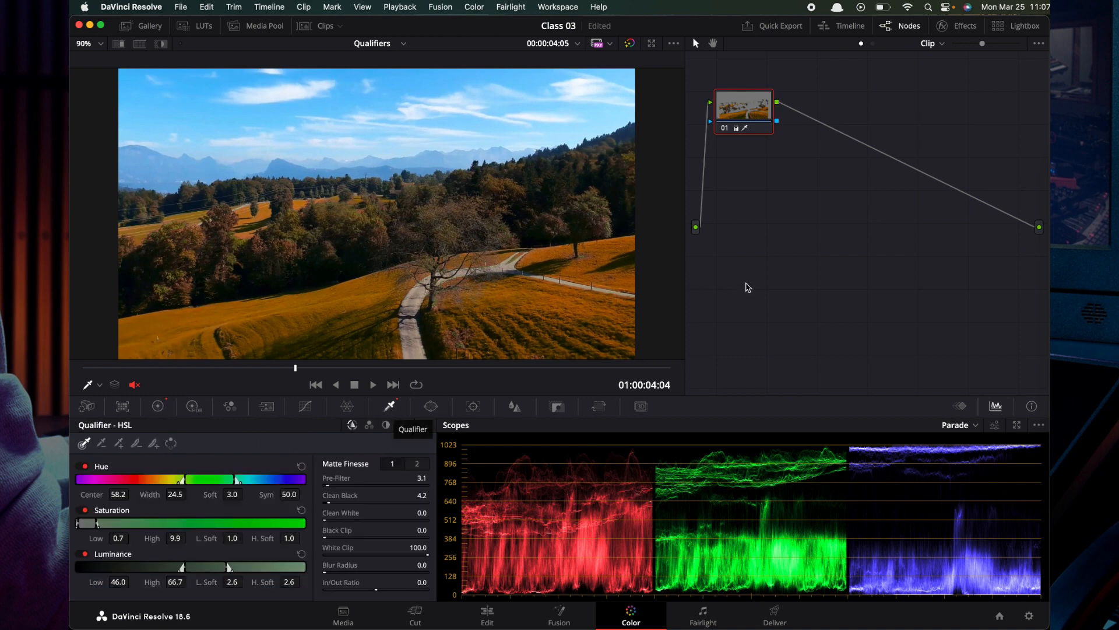
right_click(754, 208)
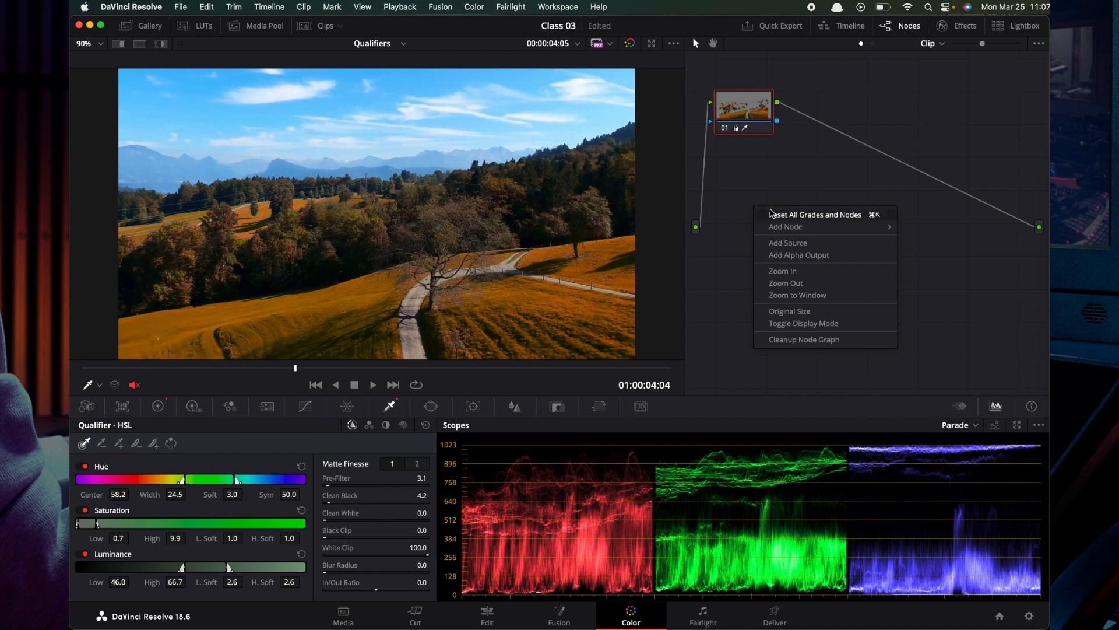
click(778, 215)
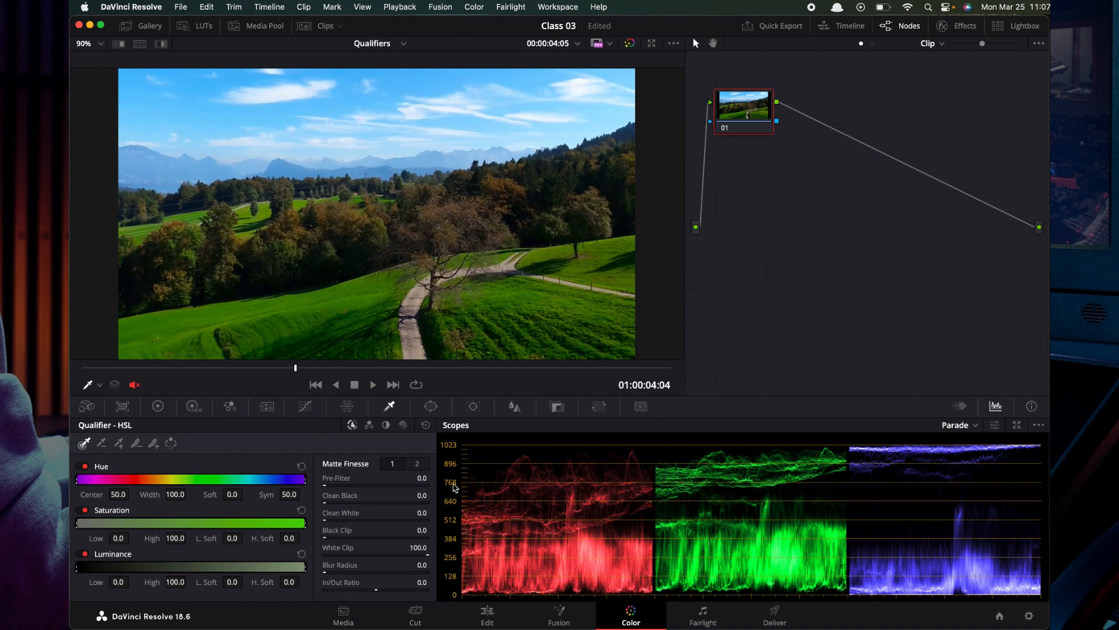
Step: Examine the Qualifier's RGB, LUM, 3D and HSL modes and the second page of Matte Finesse settings with its Morph Op. options
click(369, 426)
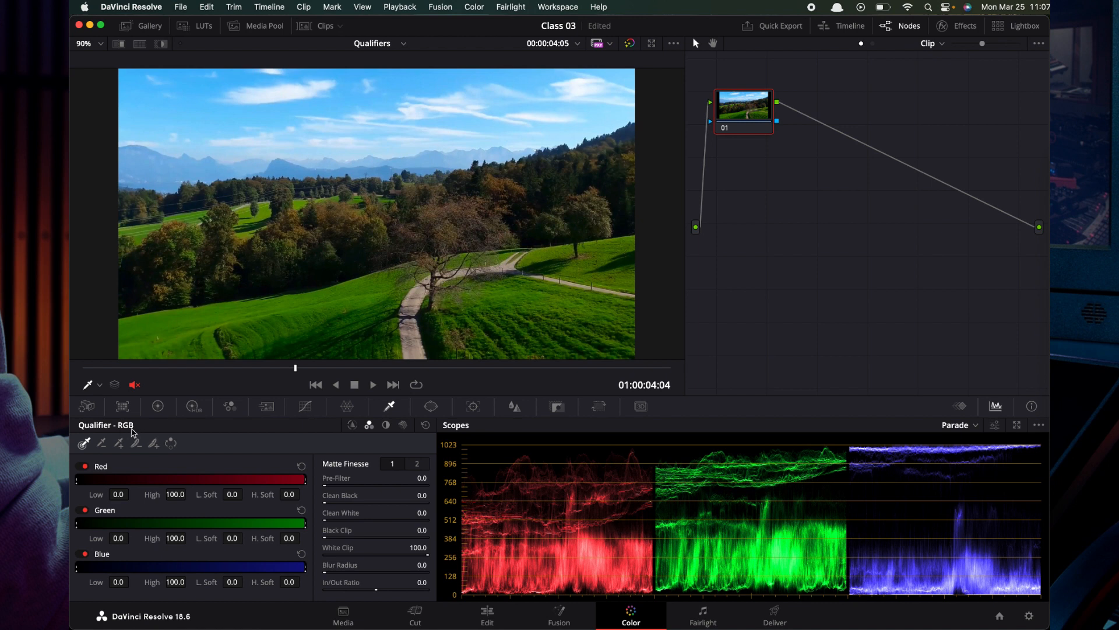
click(386, 426)
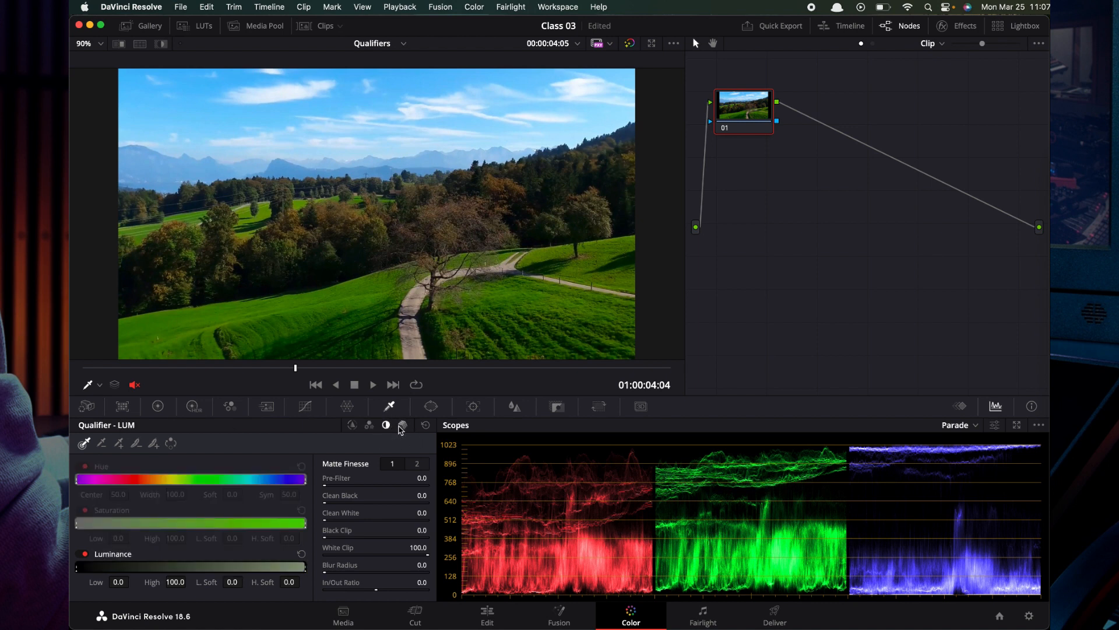
click(403, 426)
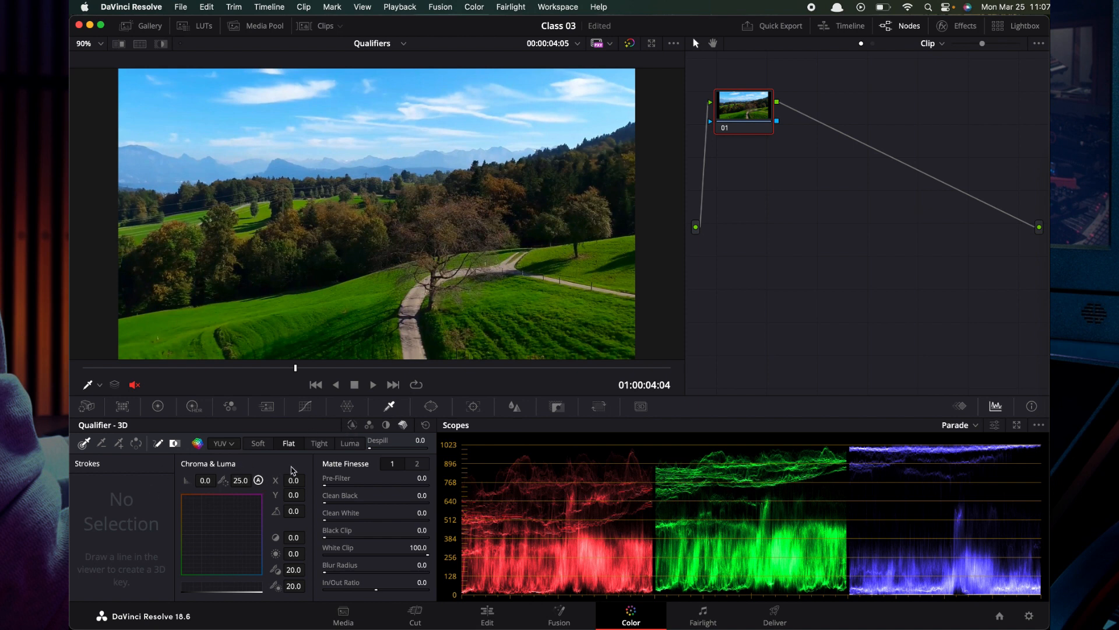
click(351, 425)
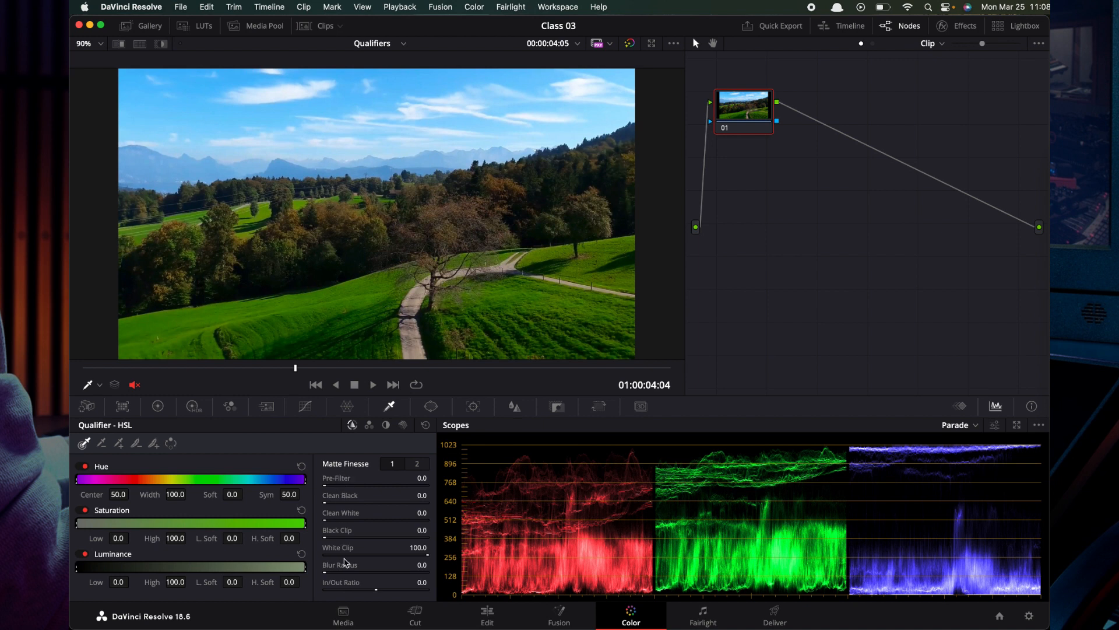
click(418, 464)
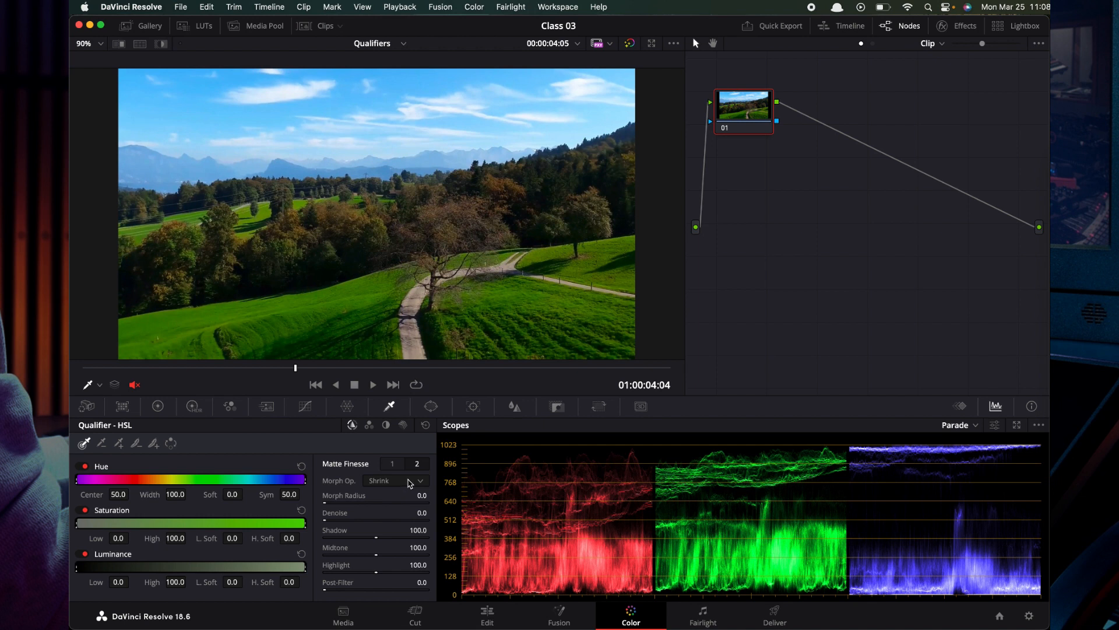
click(409, 483)
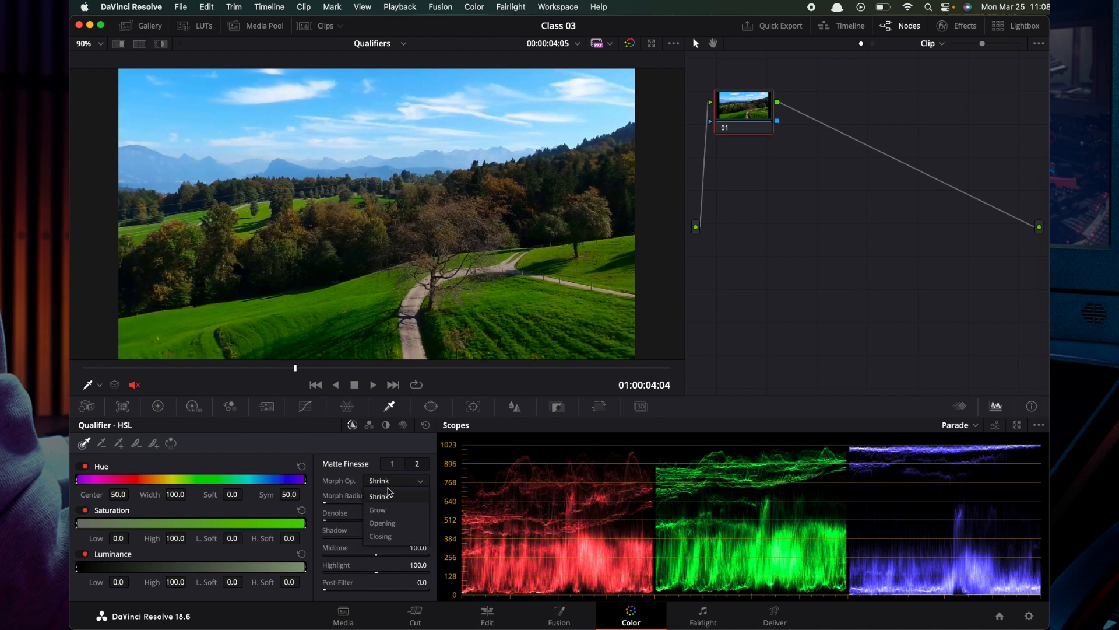
click(319, 494)
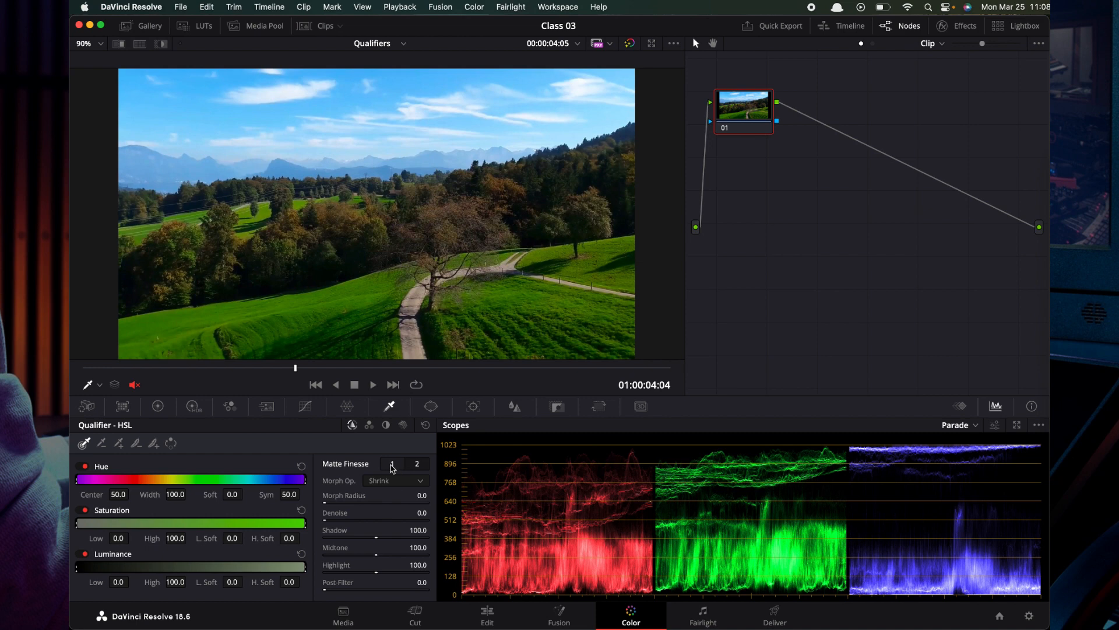
click(393, 464)
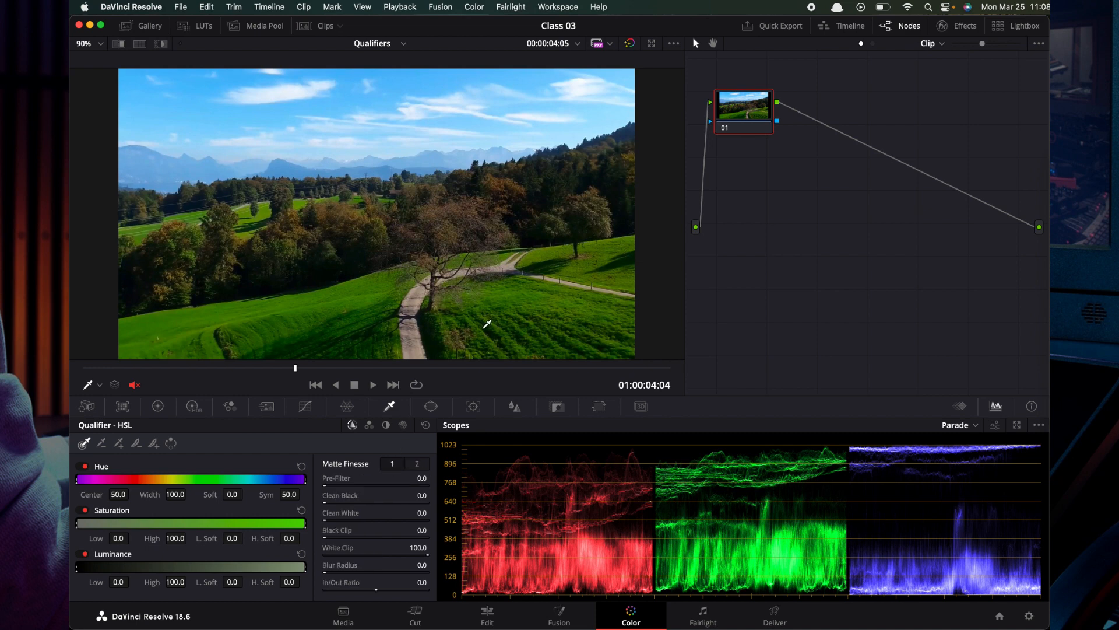
Step: Move the playhead to the start of the clip
drag(296, 368, 84, 368)
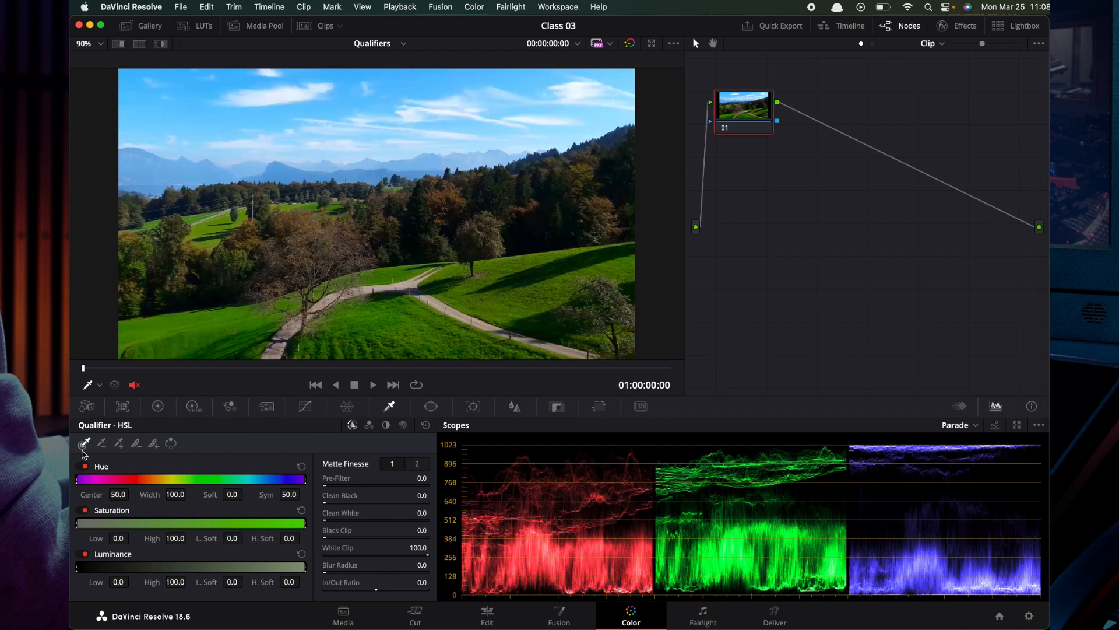
Step: Try sampling the green grass below the path with the HSL Qualifier, undoing each sample
click(390, 298)
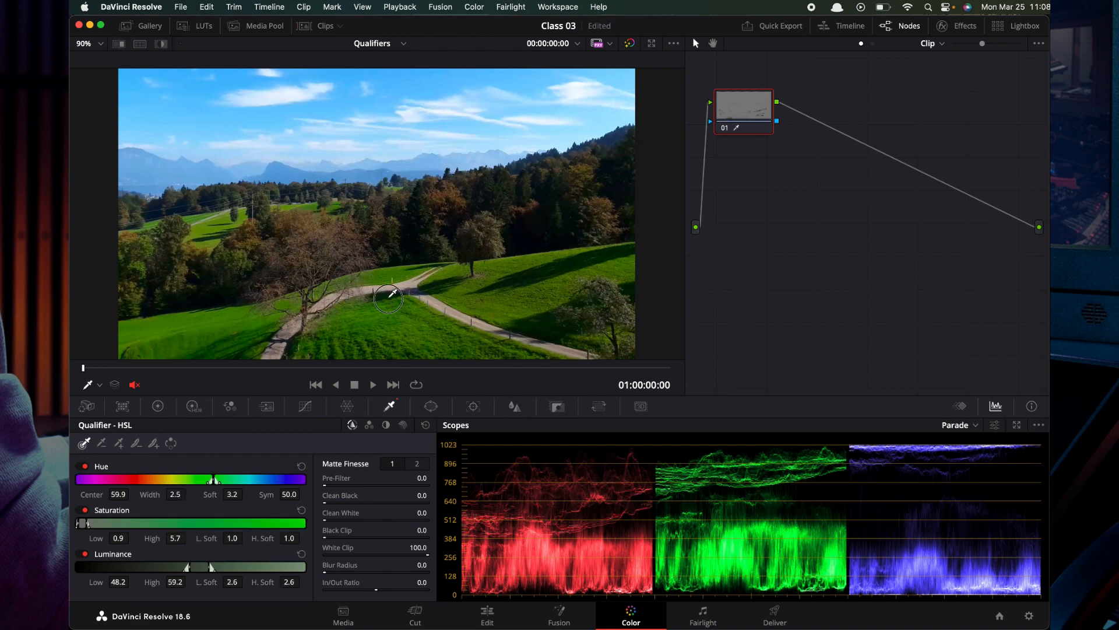
mouse_move(389, 297)
mouse_down()
mouse_move(345, 349)
mouse_move(326, 350)
mouse_up()
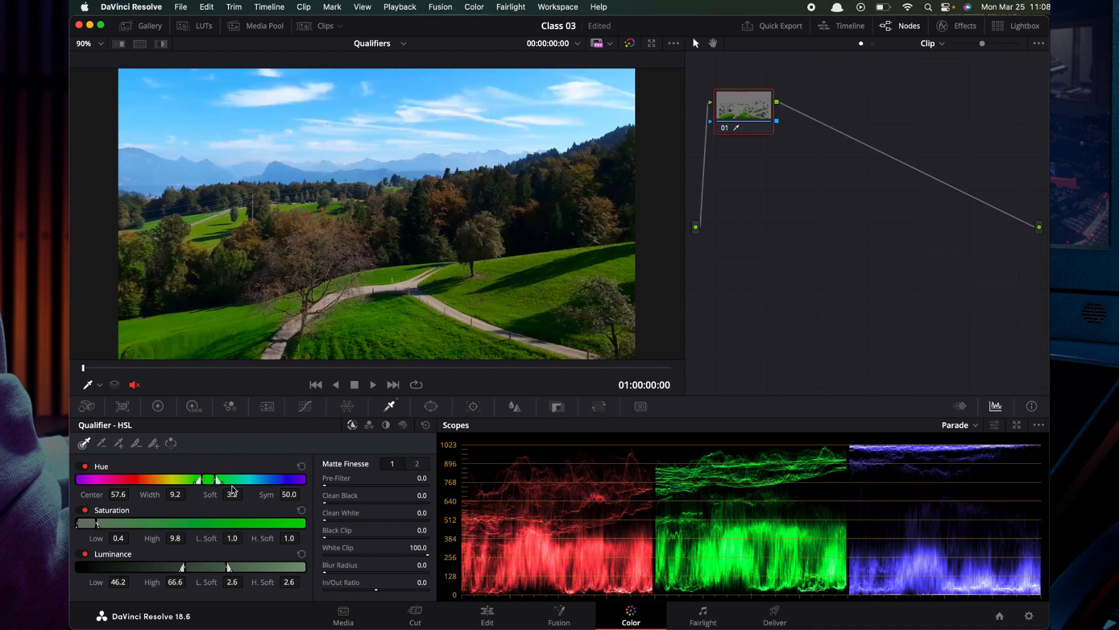
key(super+z)
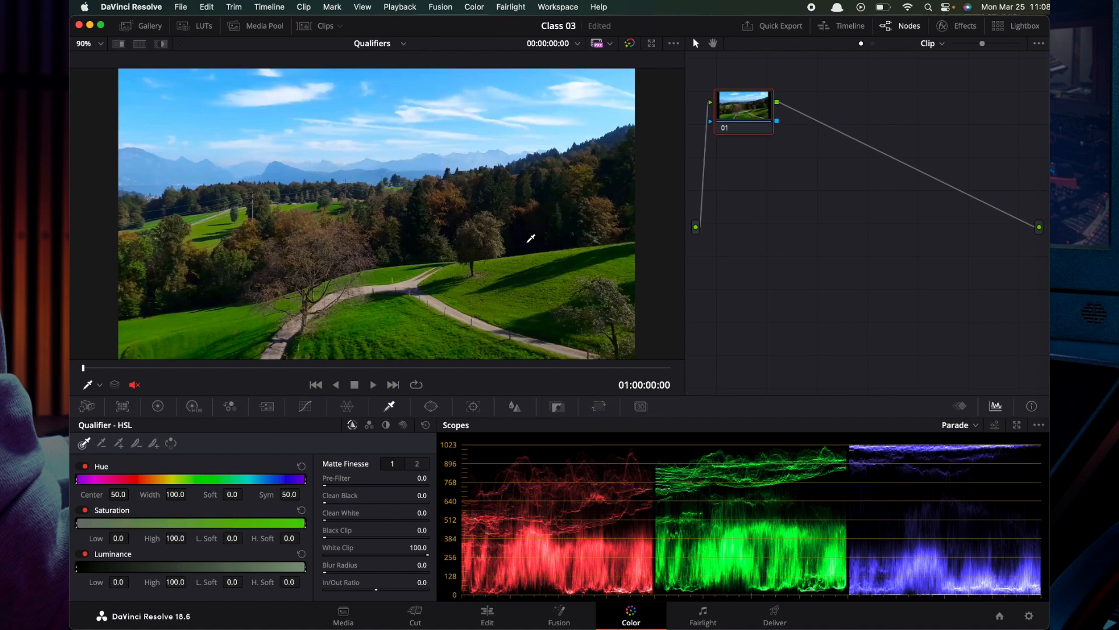
click(390, 302)
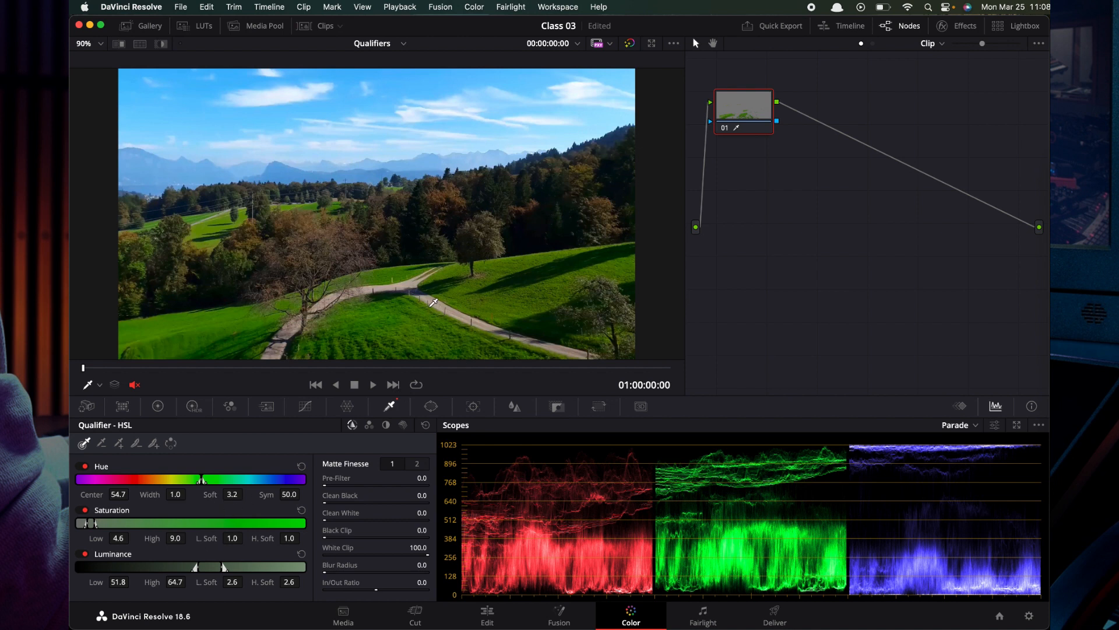
key(super+z)
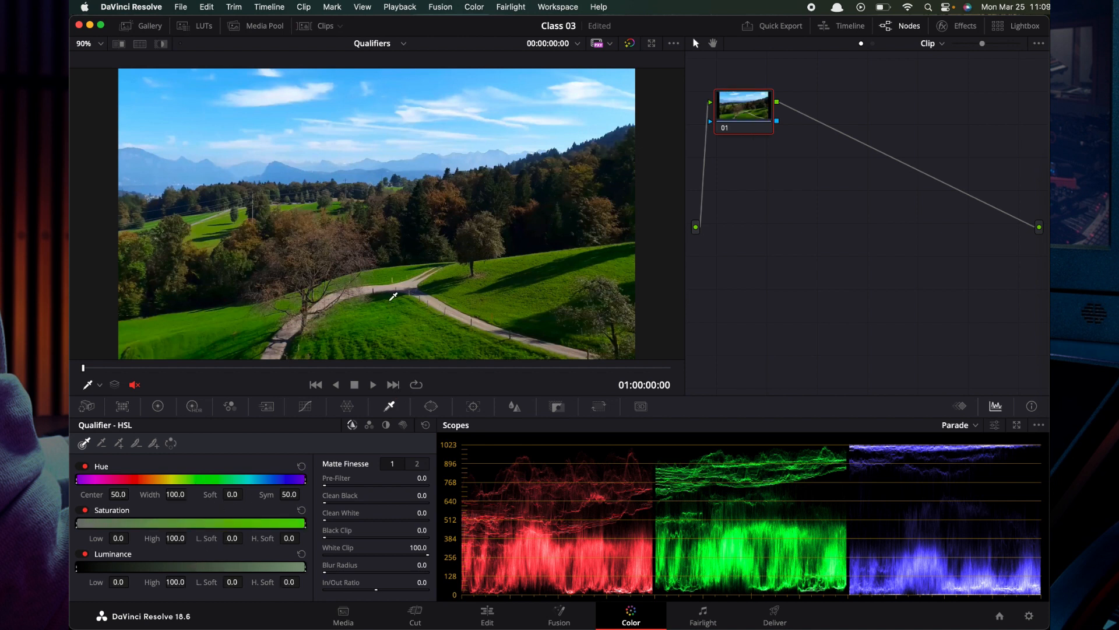
Step: Sample the grass below the path with a diagonal stroke, widen the key's hue width to 17.5, and highlight the selection
mouse_move(394, 294)
mouse_down()
mouse_move(311, 360)
mouse_move(386, 341)
mouse_move(451, 347)
mouse_move(359, 330)
mouse_up()
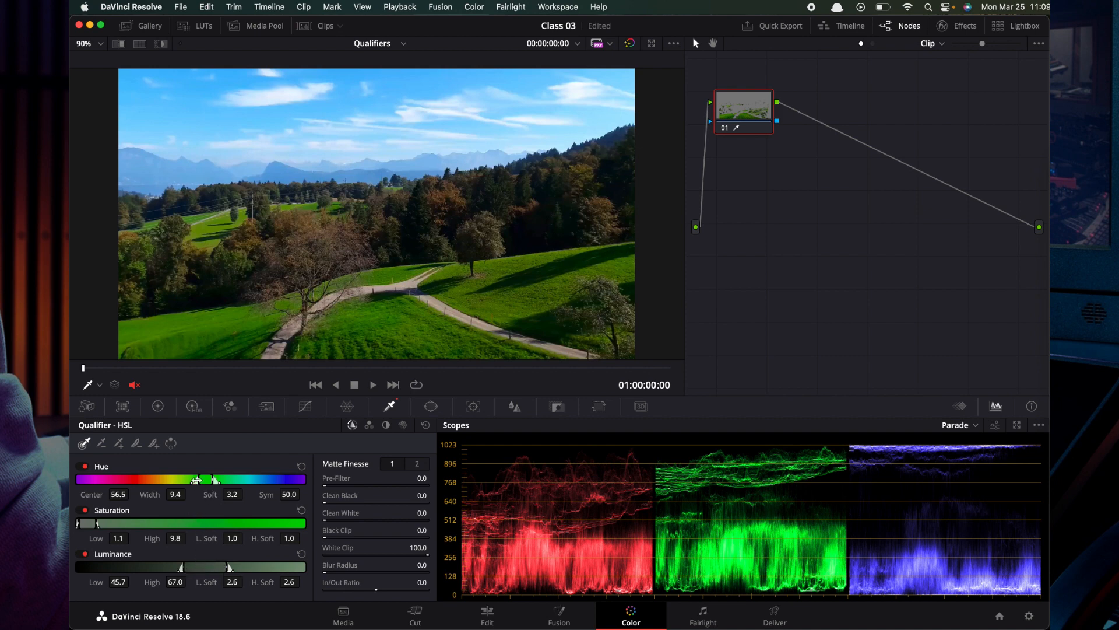
drag(195, 480, 191, 479)
drag(149, 494, 171, 494)
click(161, 44)
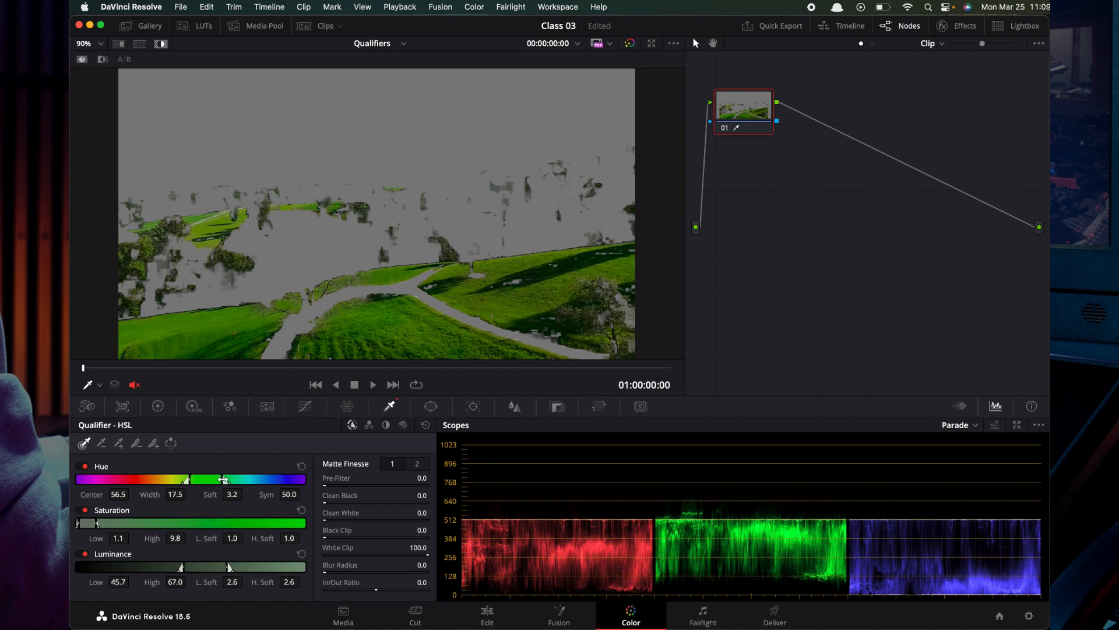
Step: Refine the grass key's hue range to center 57.3, width 20.4, softness 5.6 and symmetry 51.3
drag(150, 495, 108, 495)
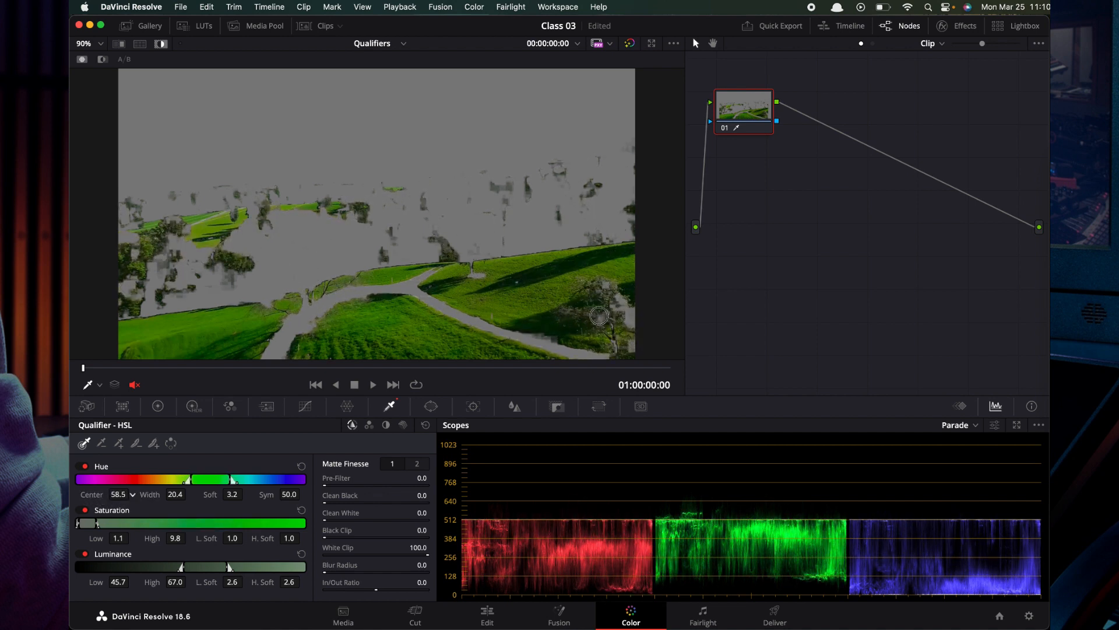
double_click(89, 494)
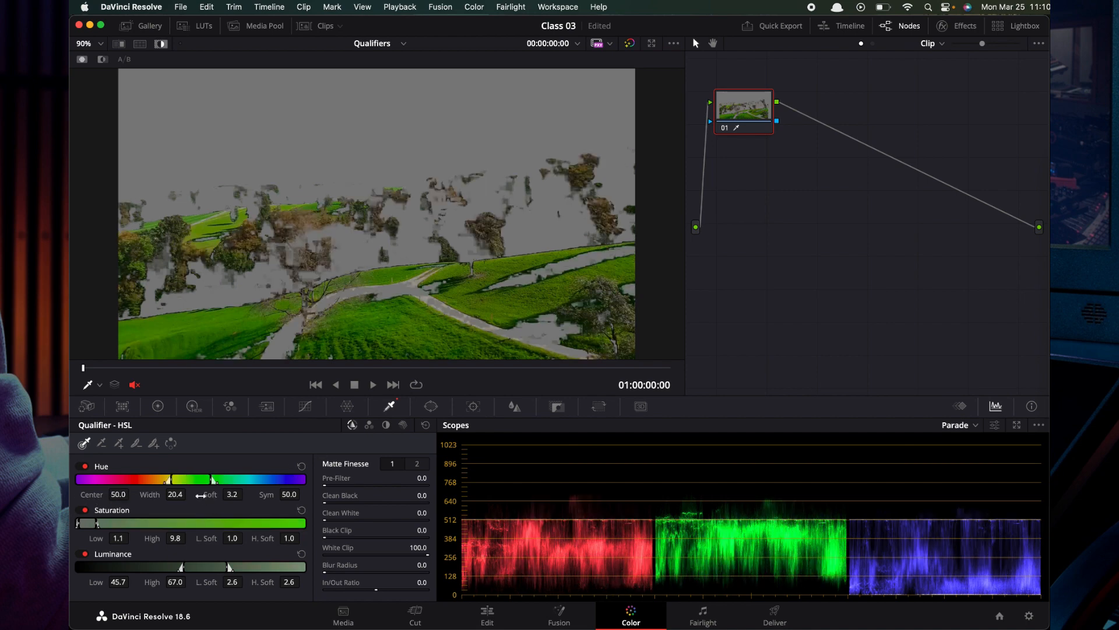
drag(196, 482, 213, 485)
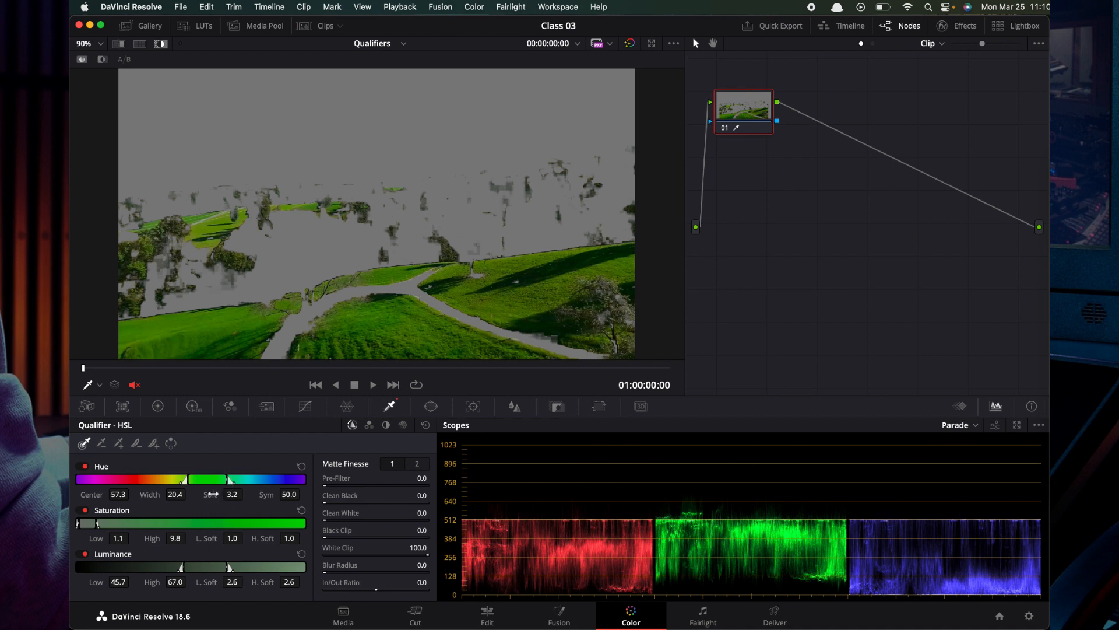
drag(213, 494, 226, 497)
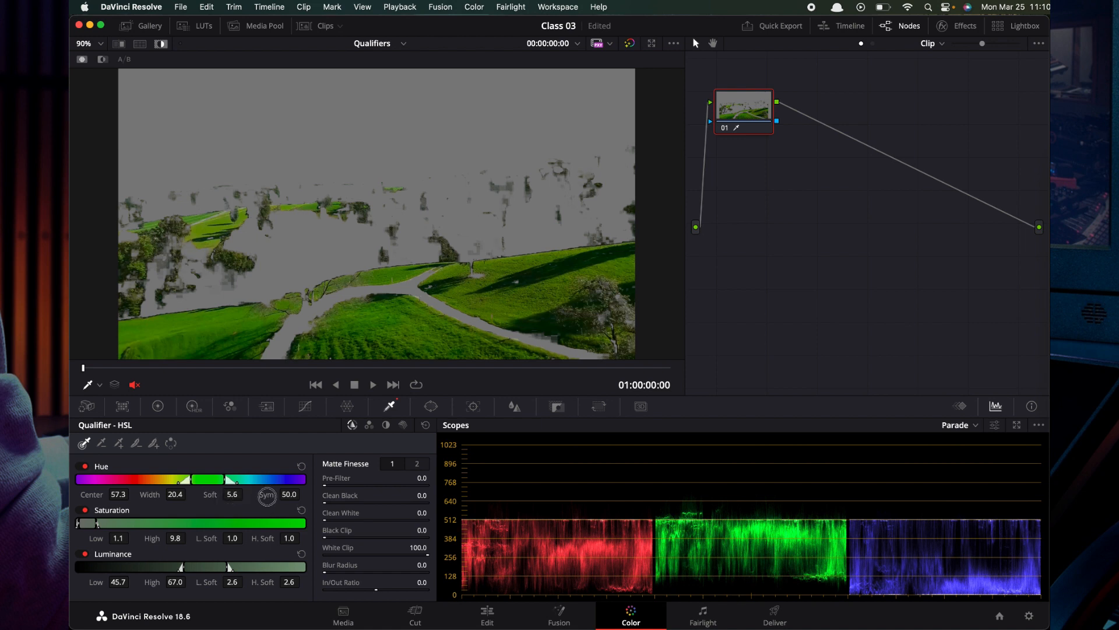
mouse_move(266, 495)
mouse_down()
mouse_move(256, 494)
mouse_move(280, 495)
mouse_up()
drag(263, 497, 268, 500)
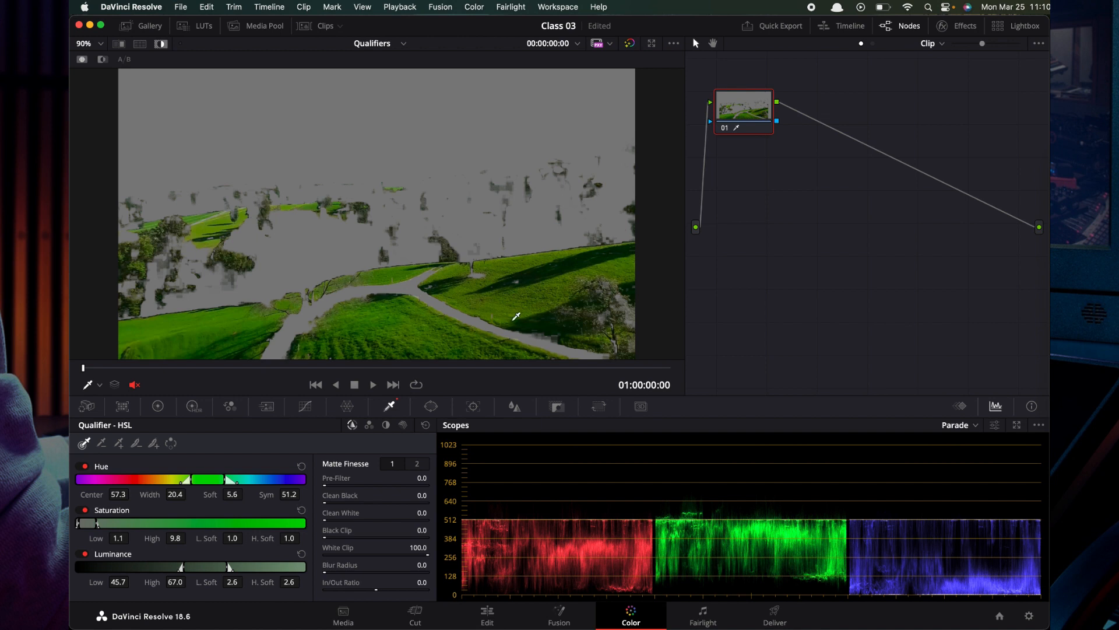
Step: Set the key's saturation high to 22.4 and its luminance range to 43.6–64.2
drag(96, 524, 227, 517)
drag(224, 526, 117, 522)
drag(223, 525, 127, 522)
drag(181, 567, 223, 570)
Step: Turn the selected grass orange by setting the primaries Hue to 64.40, and check the Qualifier settings
click(157, 406)
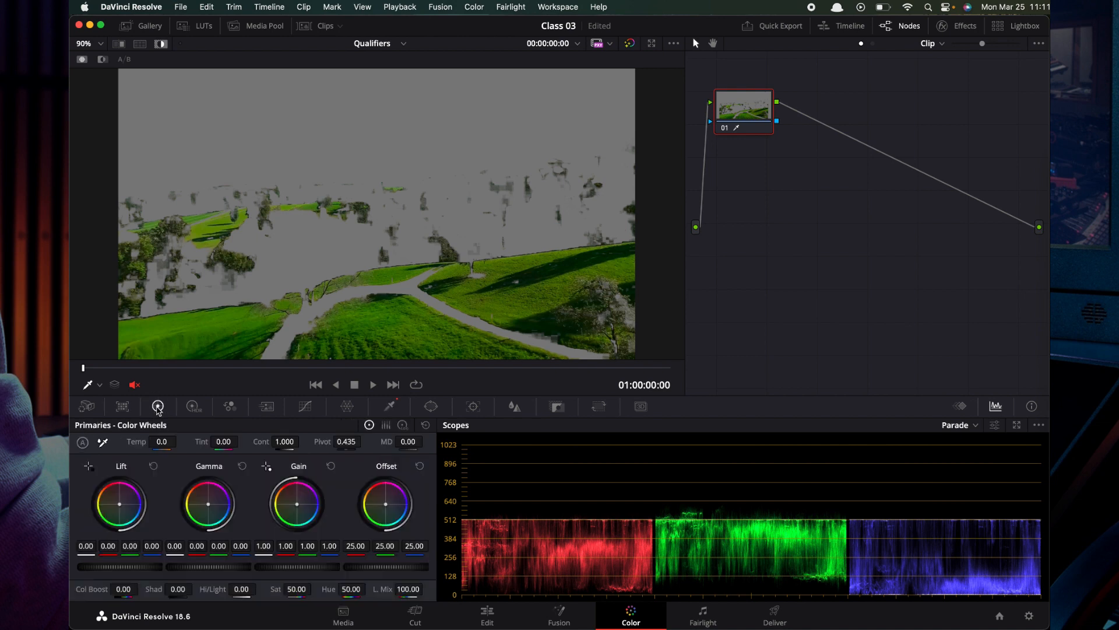
drag(329, 589, 369, 589)
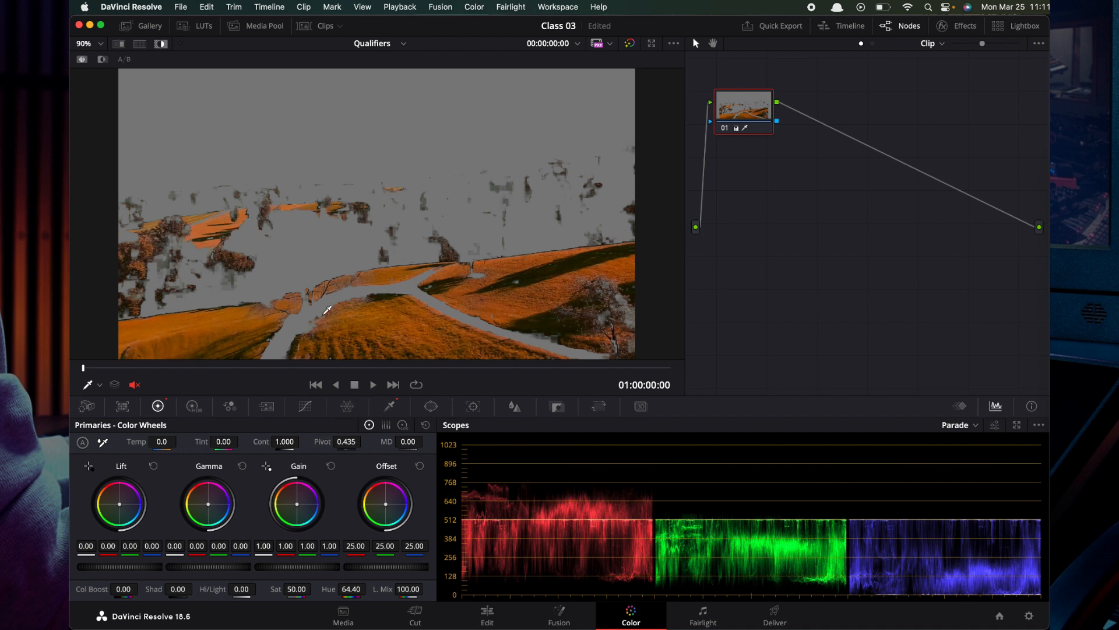
click(389, 406)
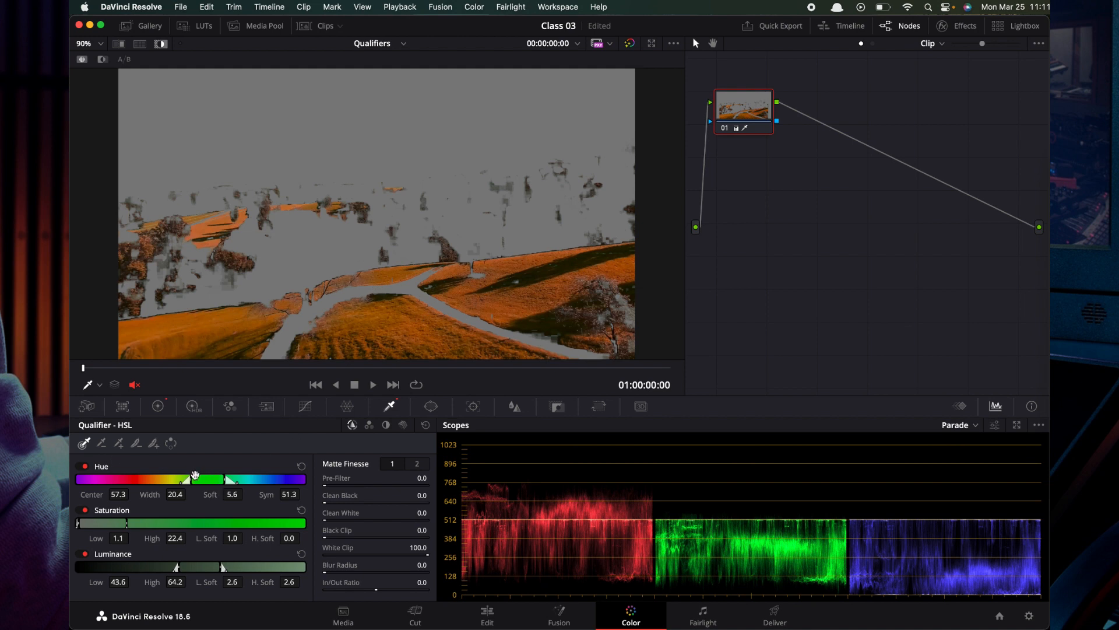
click(158, 405)
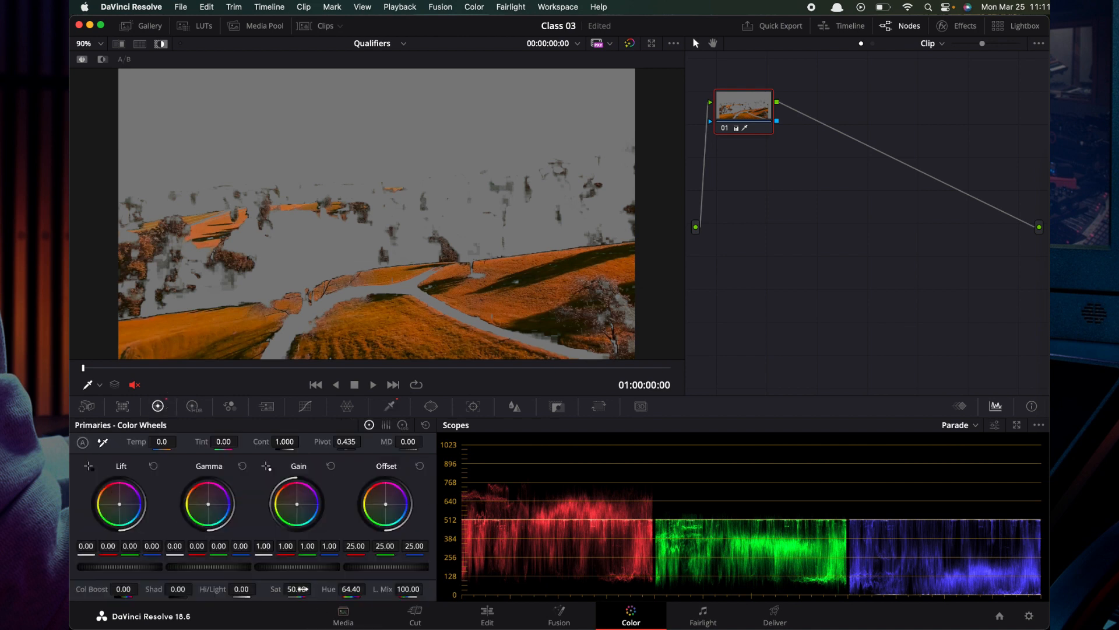
Step: Restore the primaries Hue to its default, turn off the highlight, and reset the whole Qualifier
double_click(351, 588)
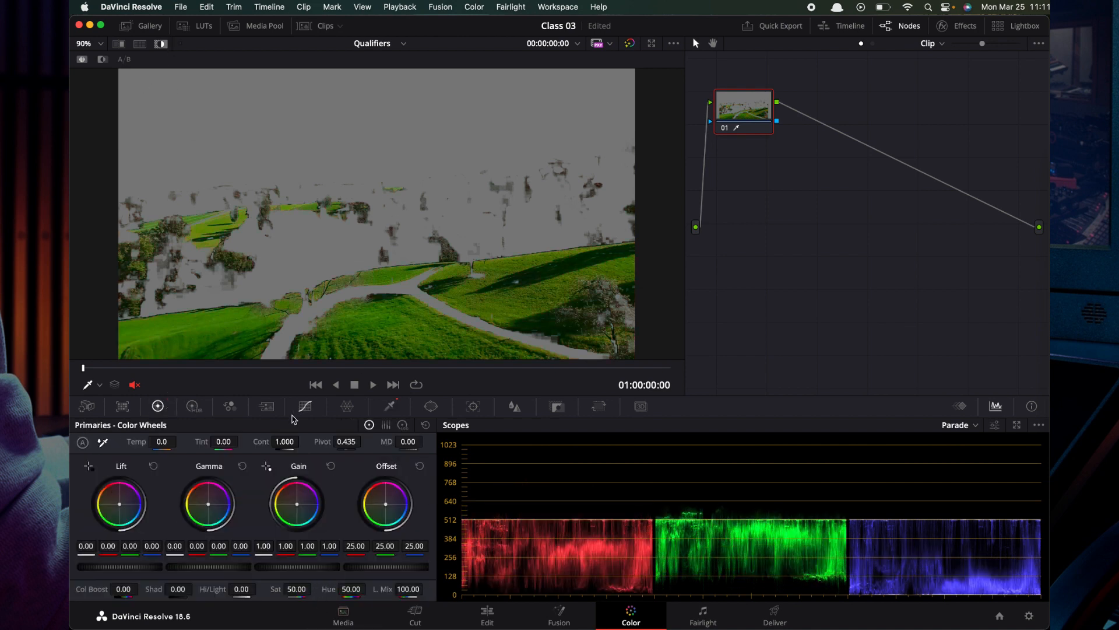
click(161, 43)
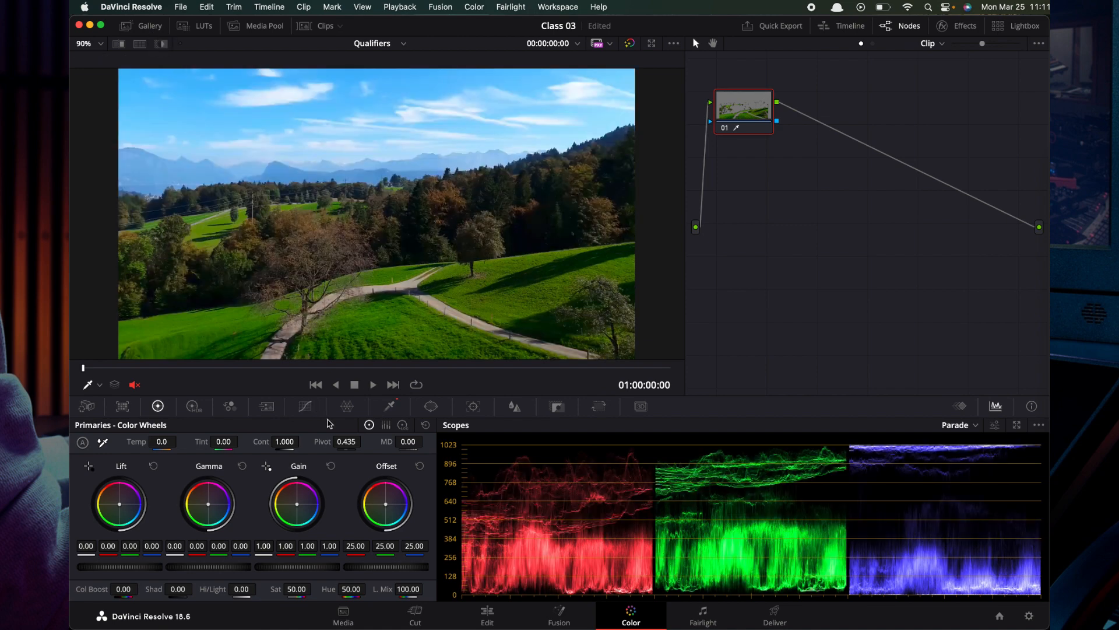
click(390, 406)
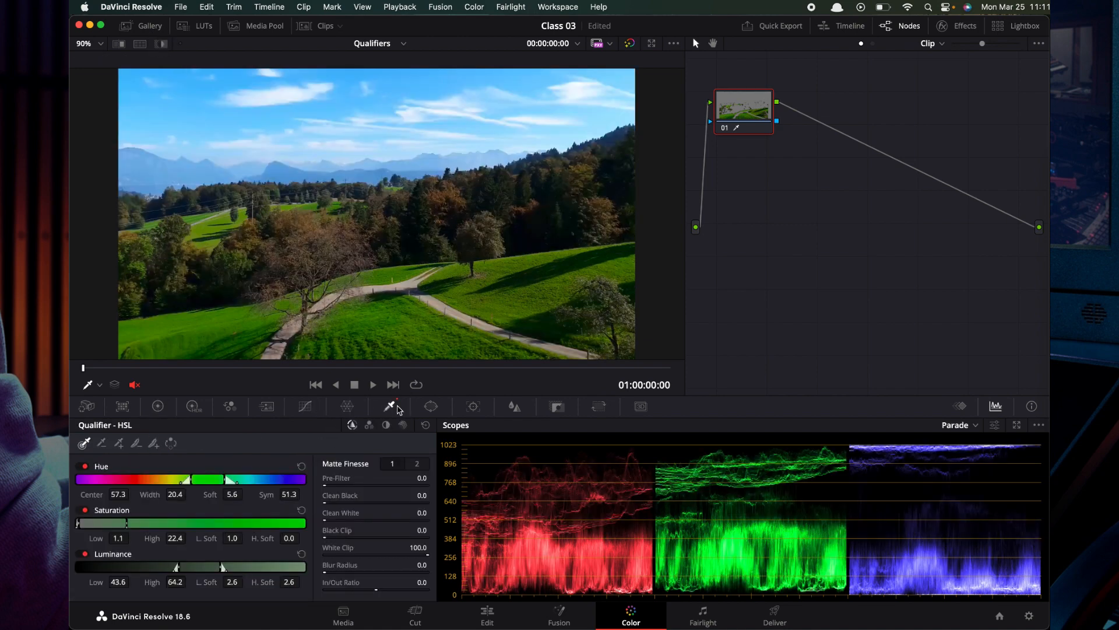
click(425, 424)
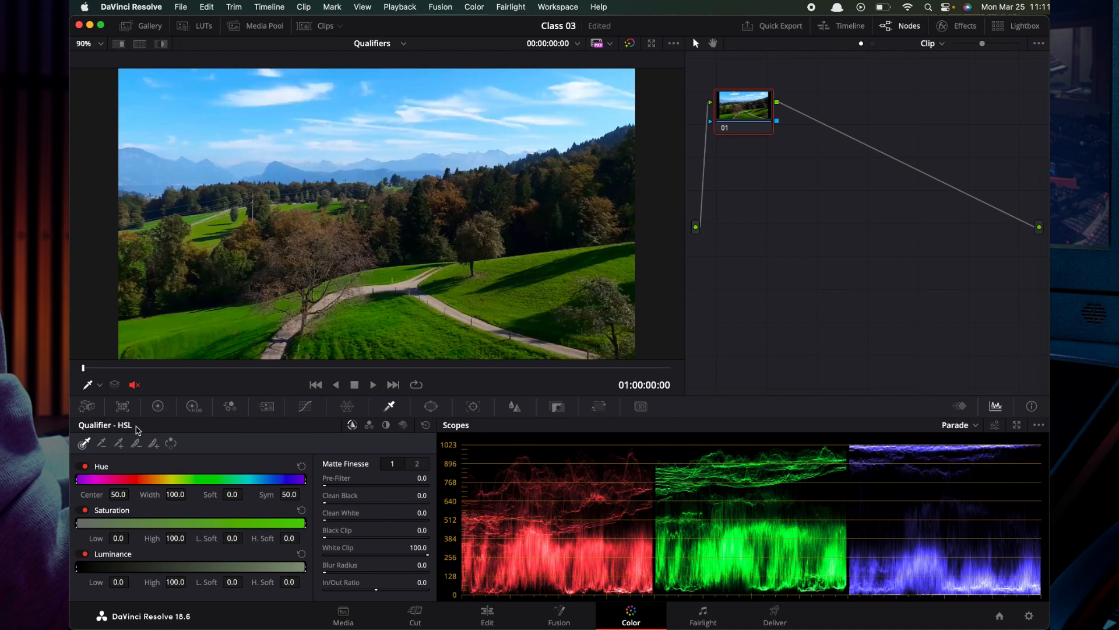
Step: Sample the grass just below the path with a short stroke and check the selection in highlight view
drag(408, 300, 392, 301)
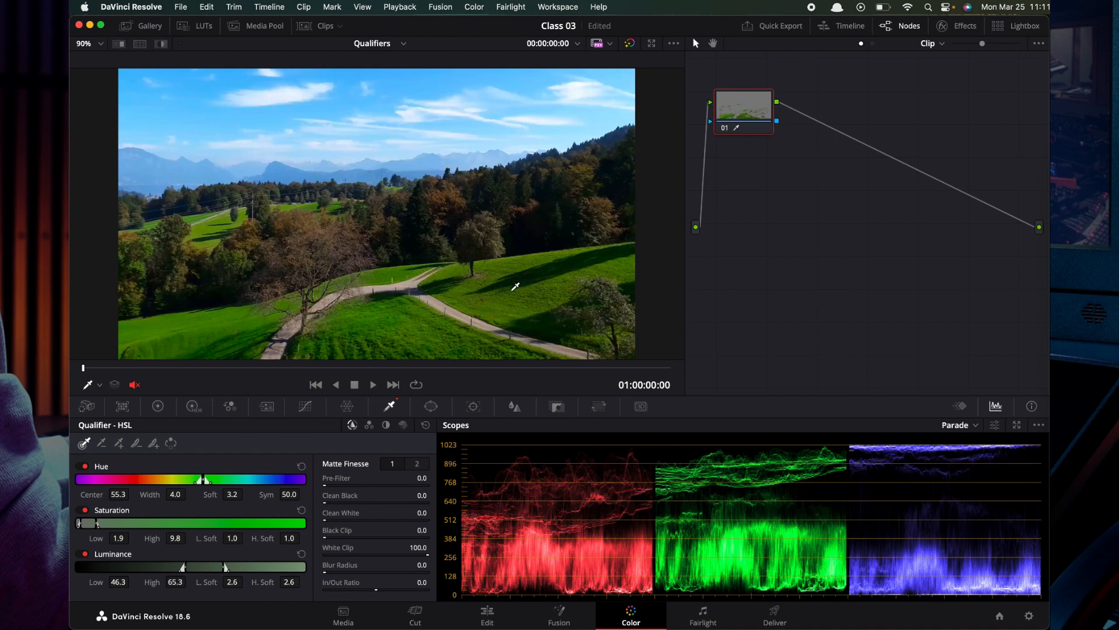
click(161, 44)
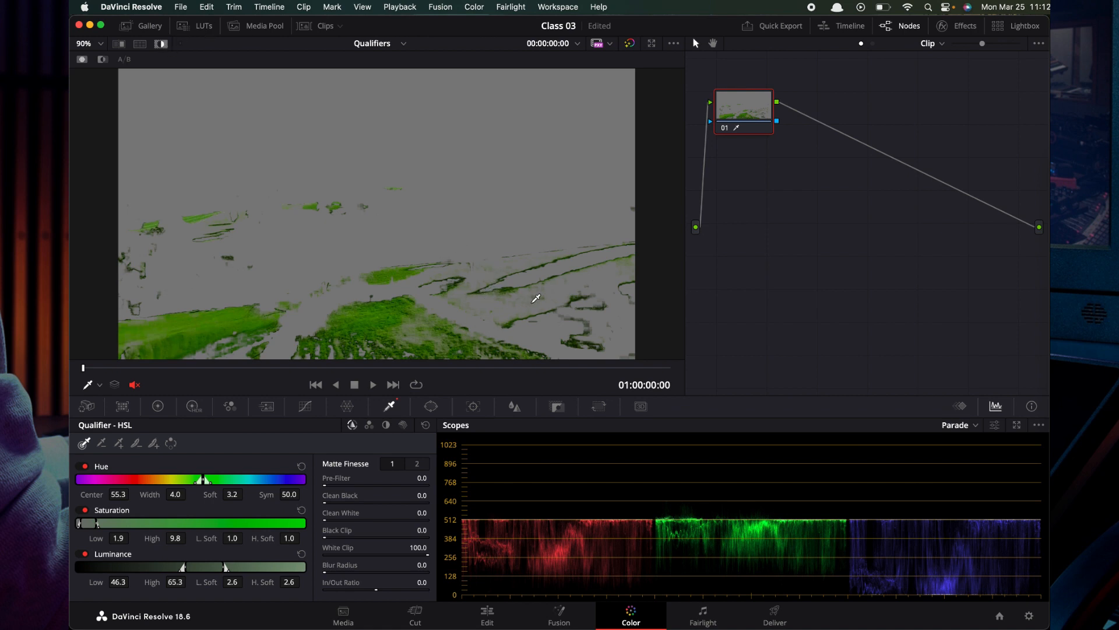
click(164, 44)
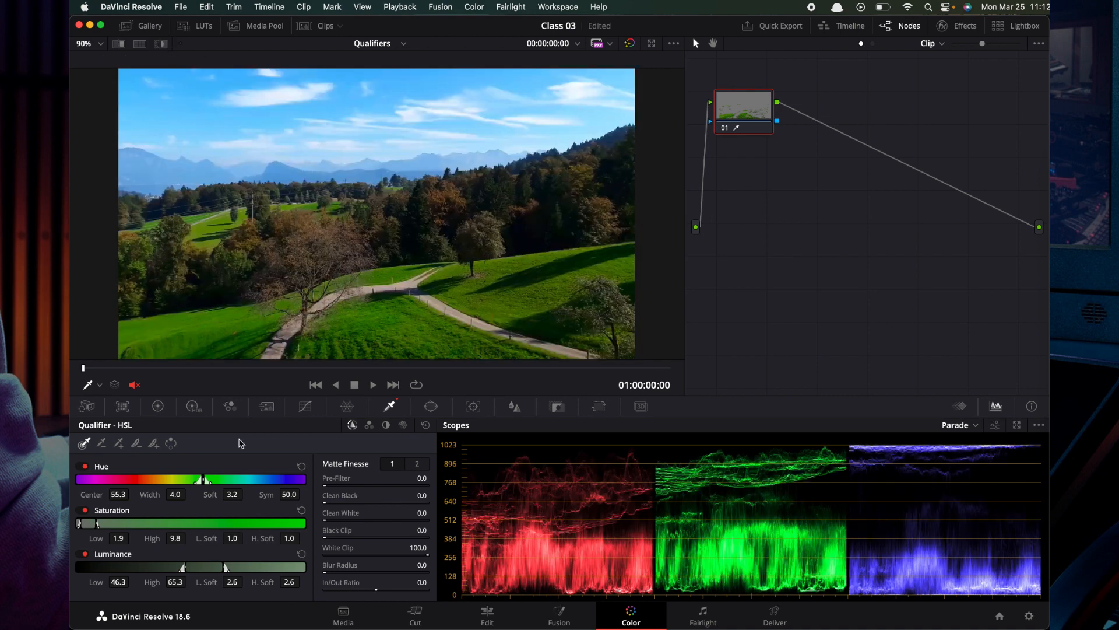
Step: Add several grass samples to the key from the slope right of the path and the meadow left of it
click(119, 447)
click(519, 303)
click(483, 273)
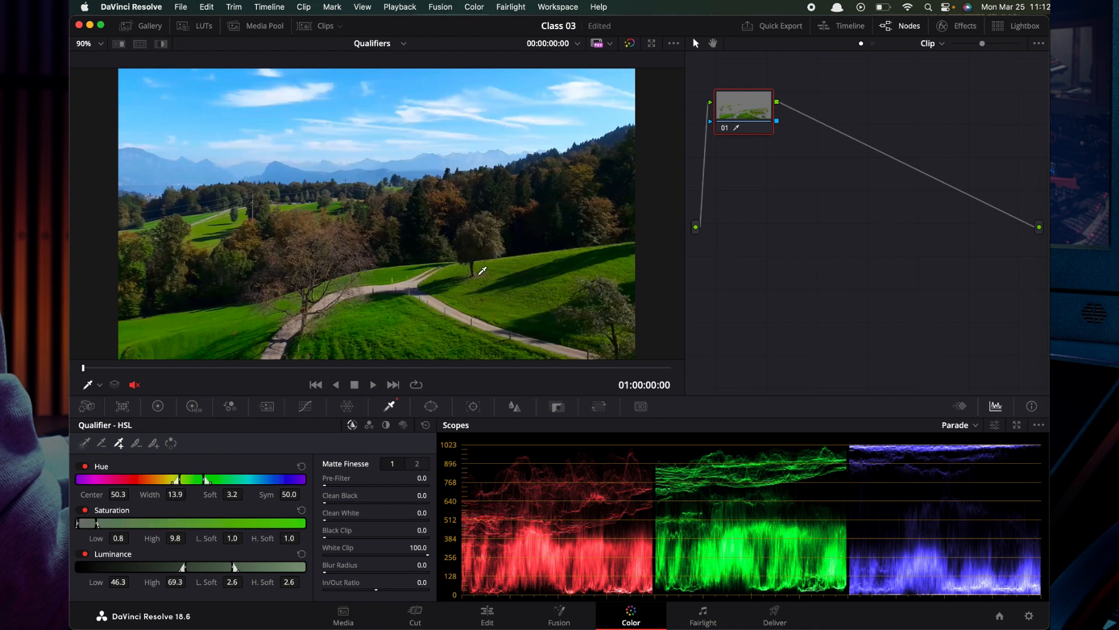
click(568, 302)
click(201, 324)
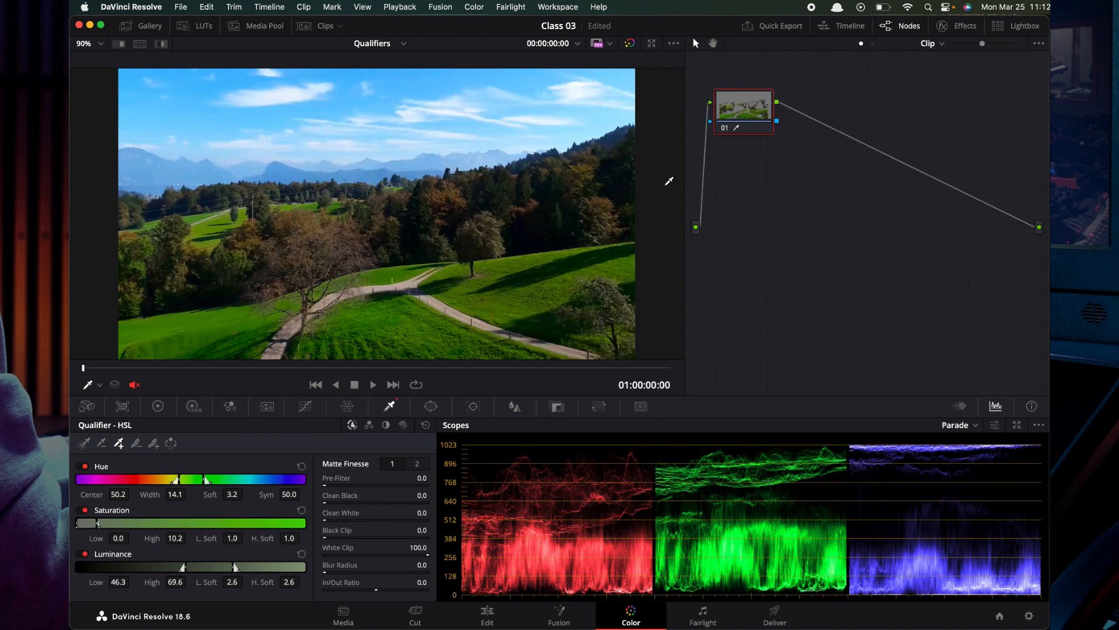
Step: Turn on the highlight view and subtract the color of the path from the key
click(160, 44)
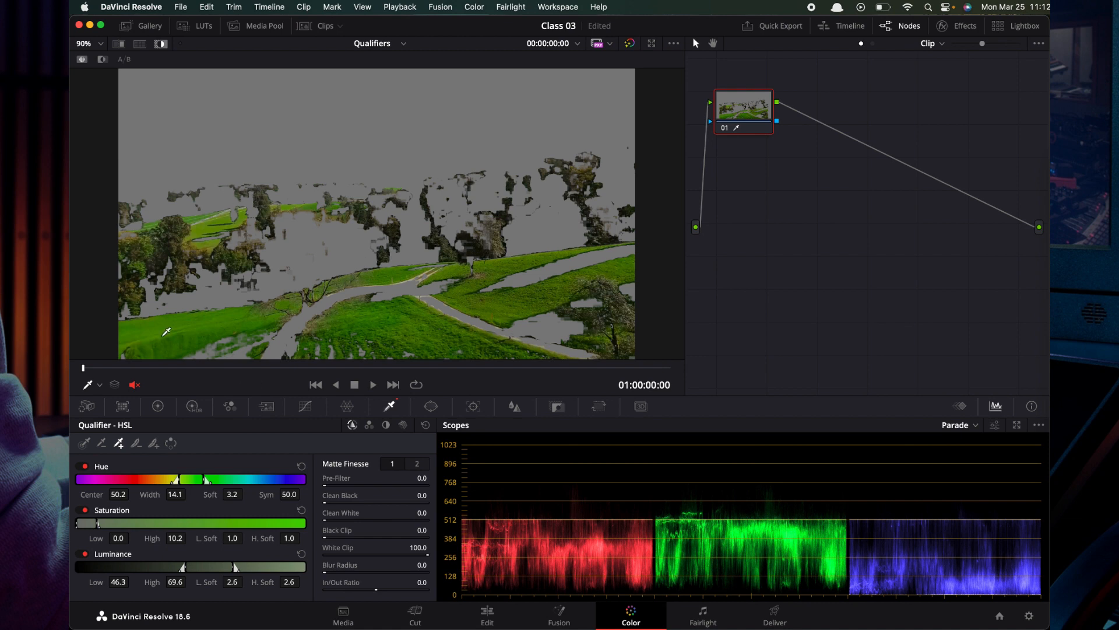
click(102, 444)
click(421, 292)
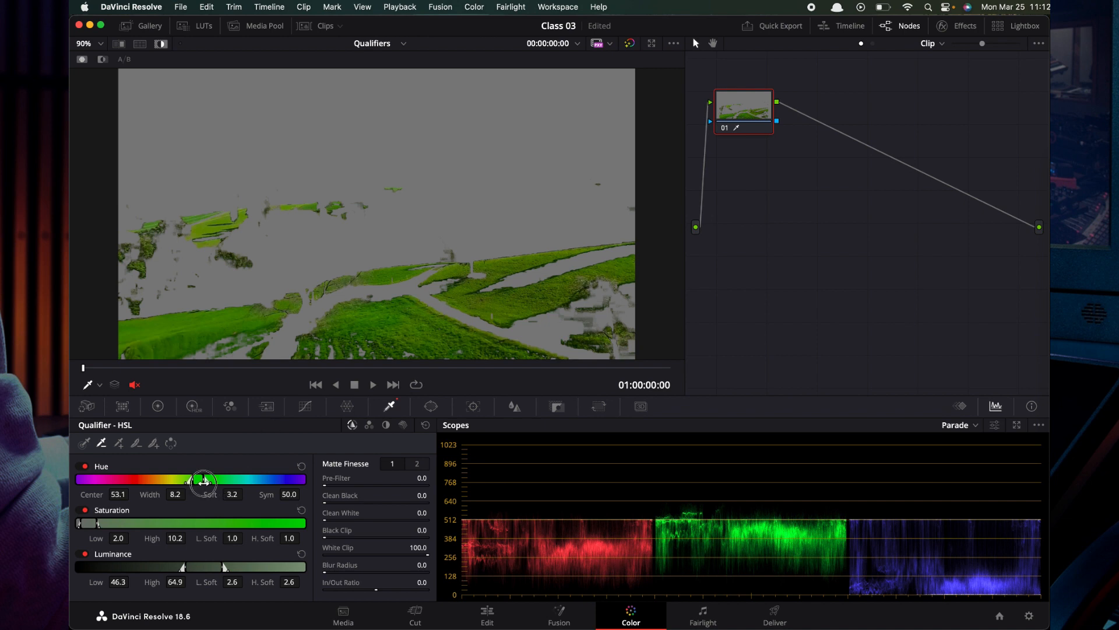
Step: Set the key's hue range to center 57.3 and width 20.6, switching the highlight to a black-and-white matte
drag(203, 481, 225, 481)
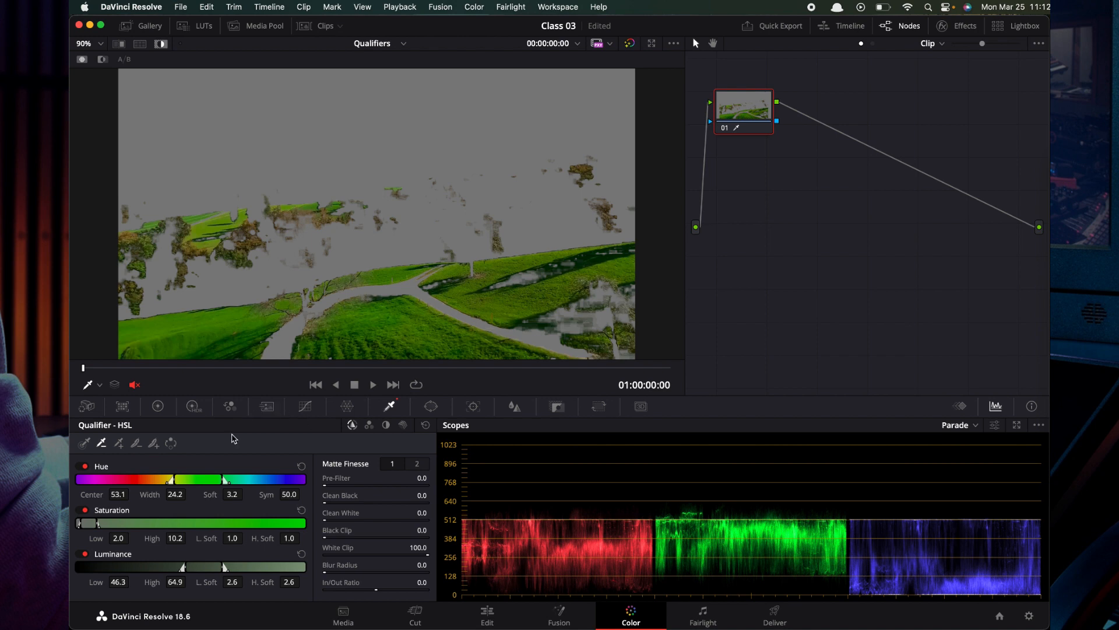
drag(174, 482, 209, 480)
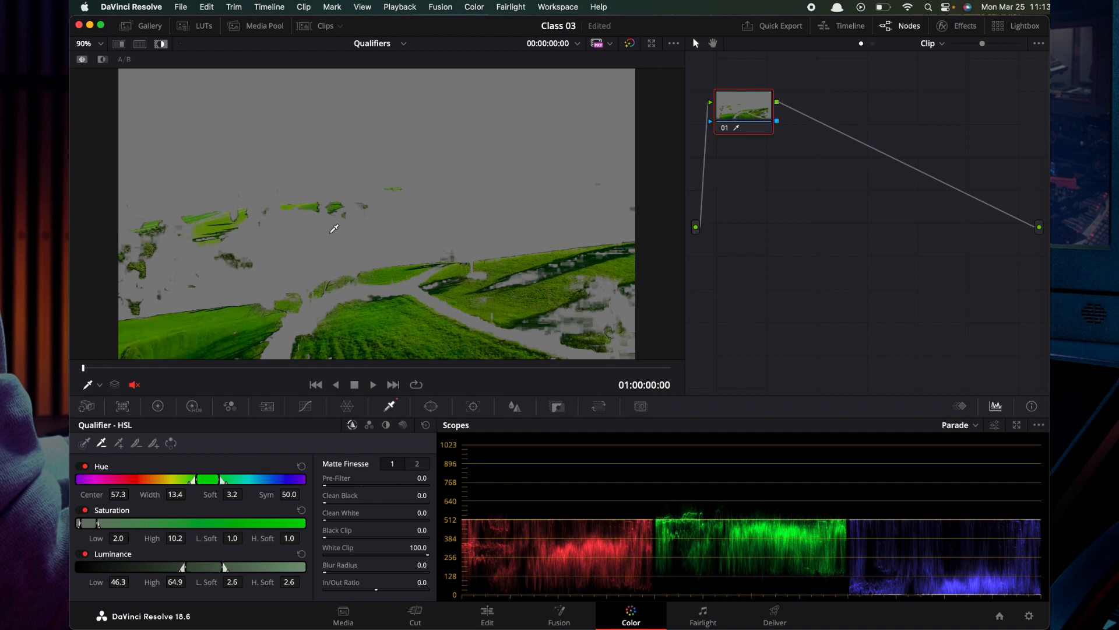
click(102, 59)
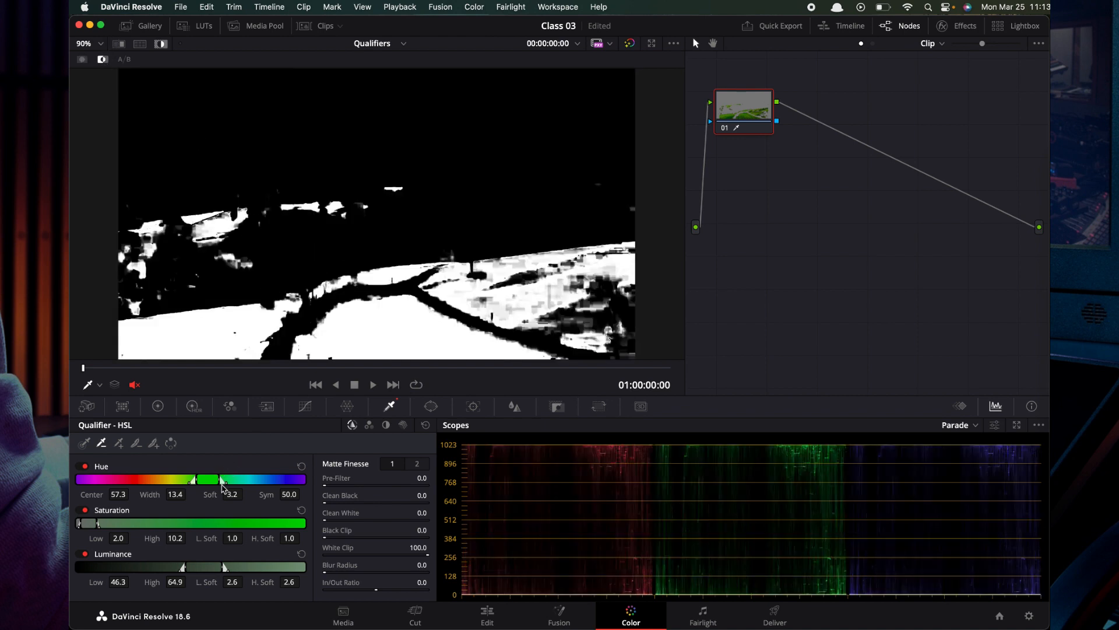
drag(219, 481, 228, 481)
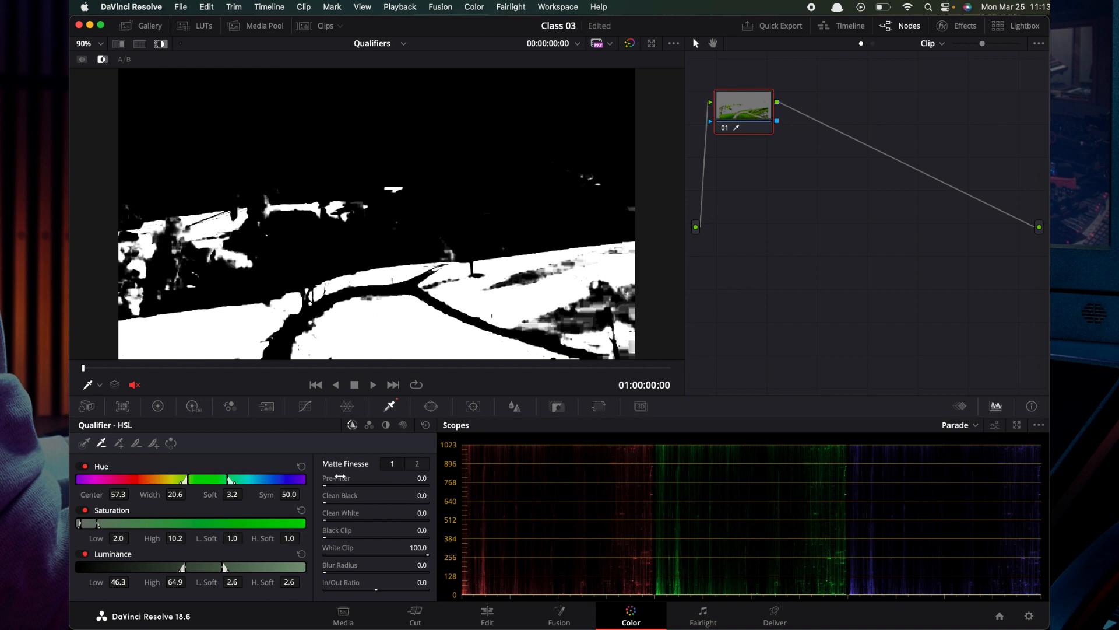
Step: Clean up the matte with Pre-Filter 0.6, Clean Black 9.1 and Clean White 7.9
mouse_move(340, 477)
mouse_down()
mouse_move(390, 476)
mouse_move(326, 477)
mouse_up()
drag(340, 478, 343, 478)
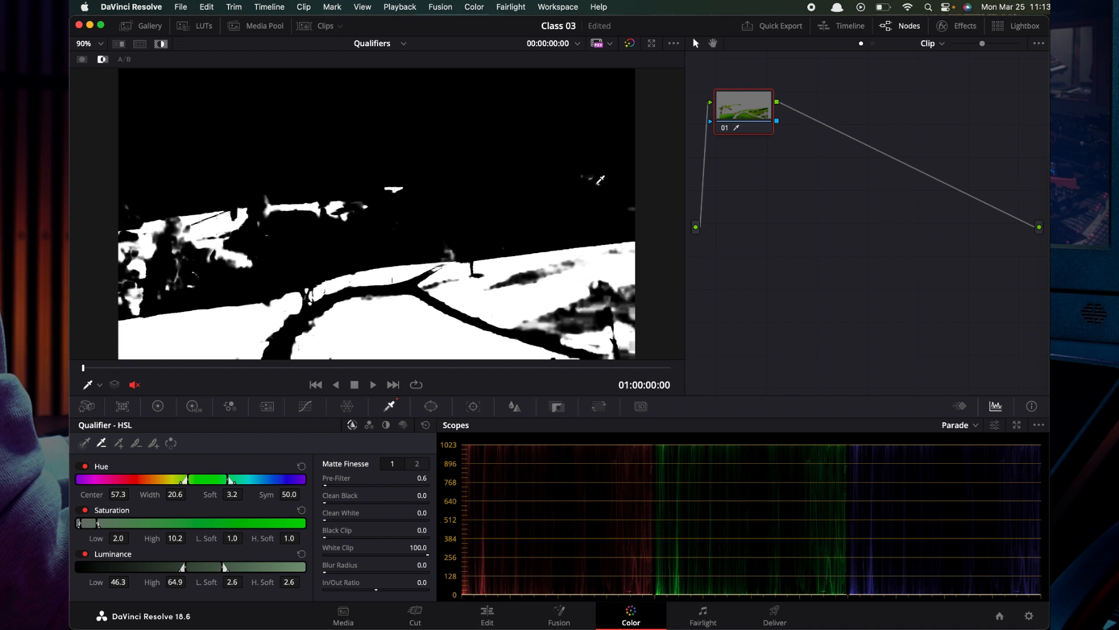
drag(346, 497, 418, 491)
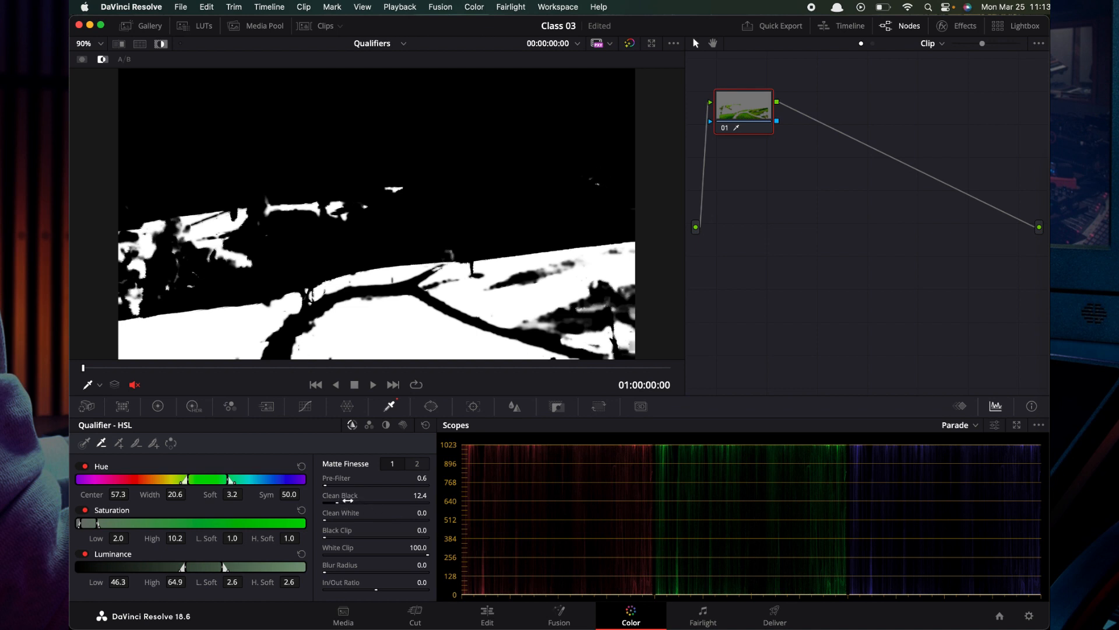
drag(348, 500, 316, 497)
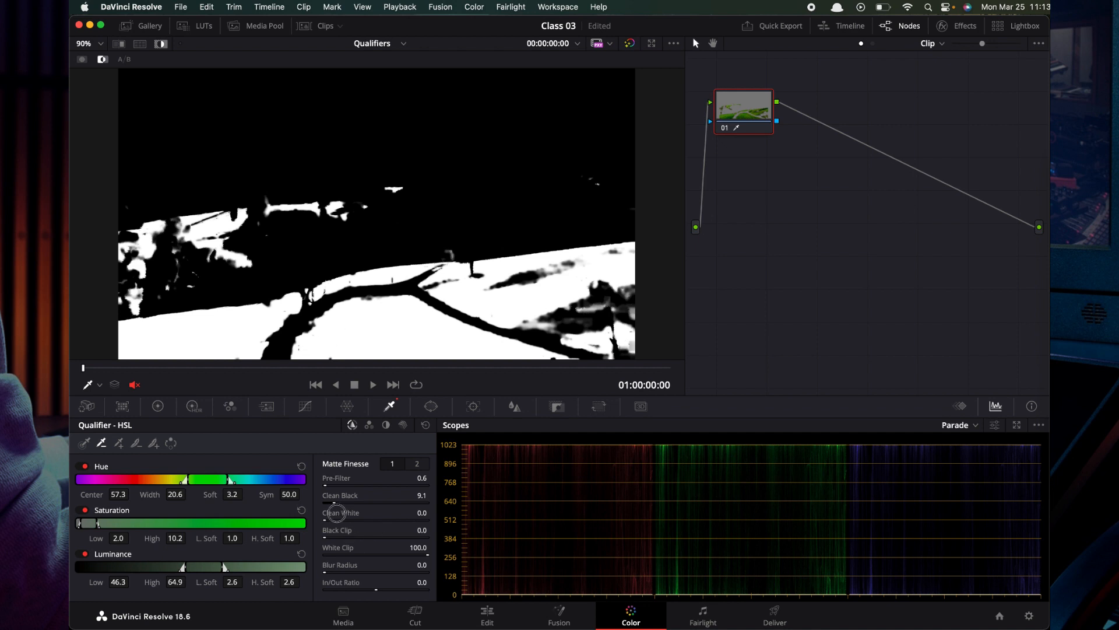
drag(338, 512, 384, 513)
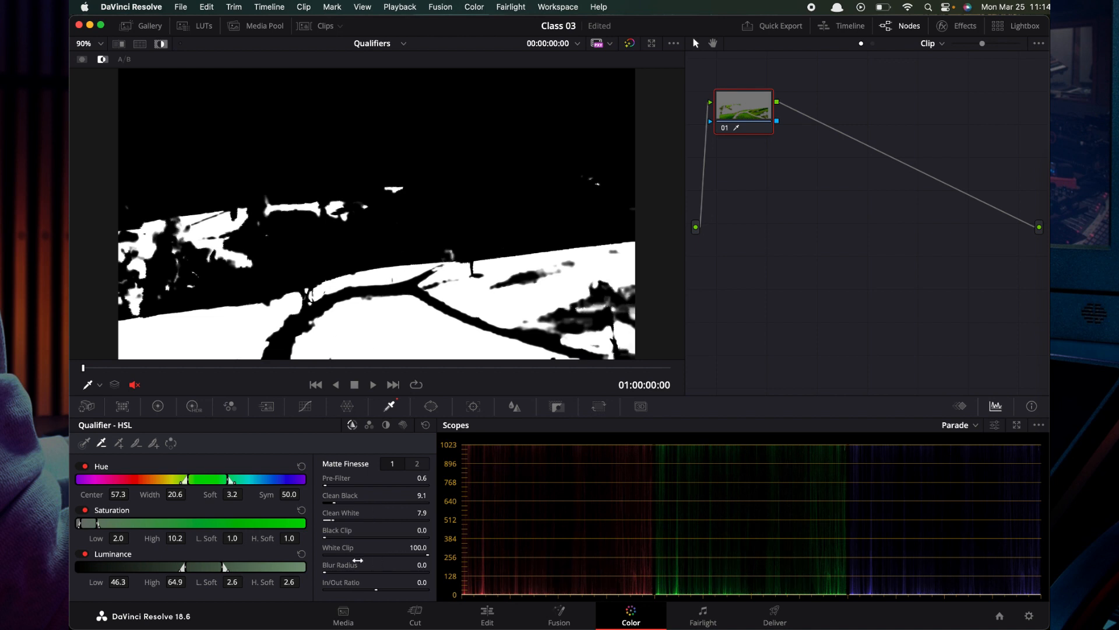
Step: Try out Blur Radius and In/Out Ratio on the grass matte, and return both to 0.0
mouse_move(339, 566)
mouse_down()
mouse_move(362, 567)
mouse_move(338, 567)
mouse_up()
mouse_move(343, 581)
mouse_down()
mouse_move(284, 581)
mouse_move(408, 581)
mouse_move(361, 581)
mouse_up()
drag(341, 580, 324, 556)
mouse_move(352, 577)
mouse_down()
mouse_move(274, 585)
mouse_move(350, 582)
mouse_up()
double_click(351, 581)
double_click(339, 564)
Step: Try Black Clip at 69.9 and White Clip at 49.6 on the matte, and restore them to 0.0 and 100.0
mouse_move(330, 528)
mouse_down()
mouse_move(737, 576)
mouse_move(620, 576)
mouse_move(542, 560)
mouse_move(723, 560)
mouse_up()
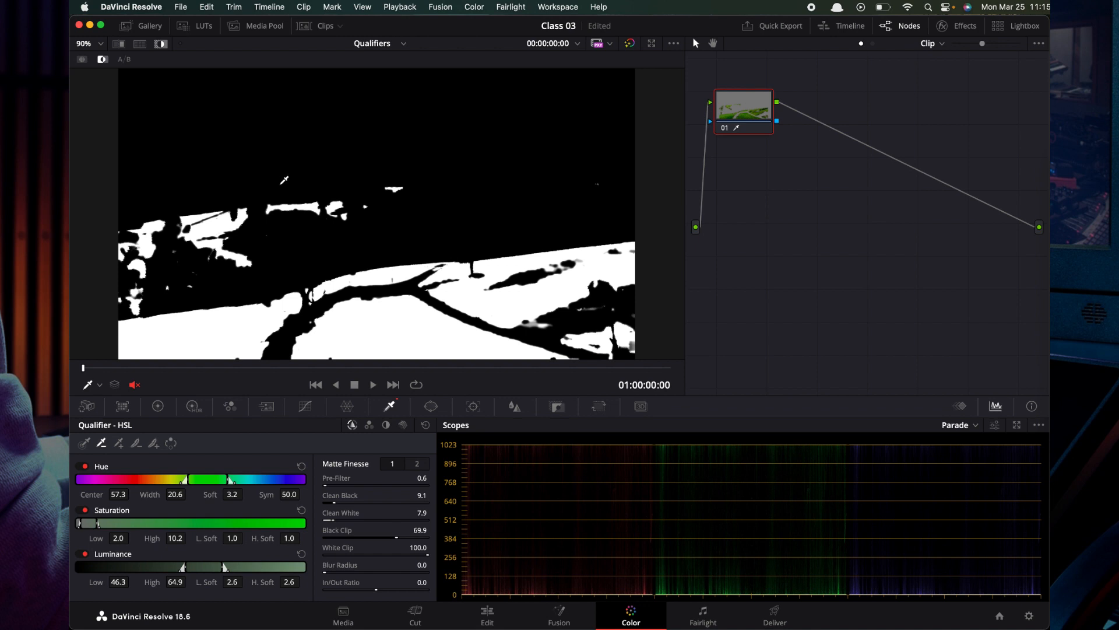
drag(339, 532, 104, 532)
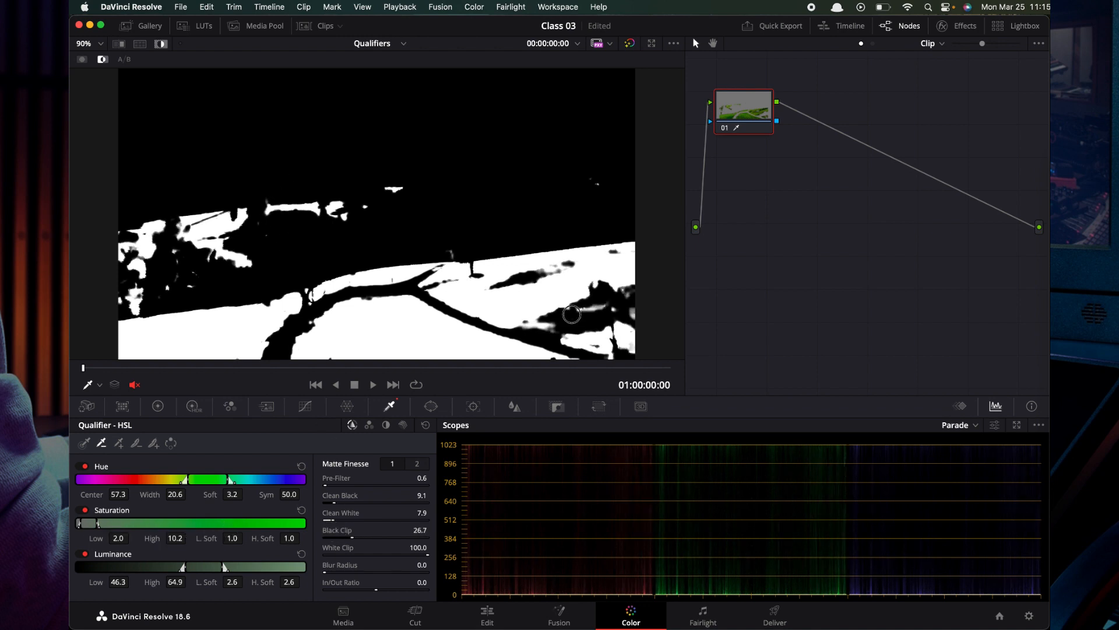
double_click(347, 535)
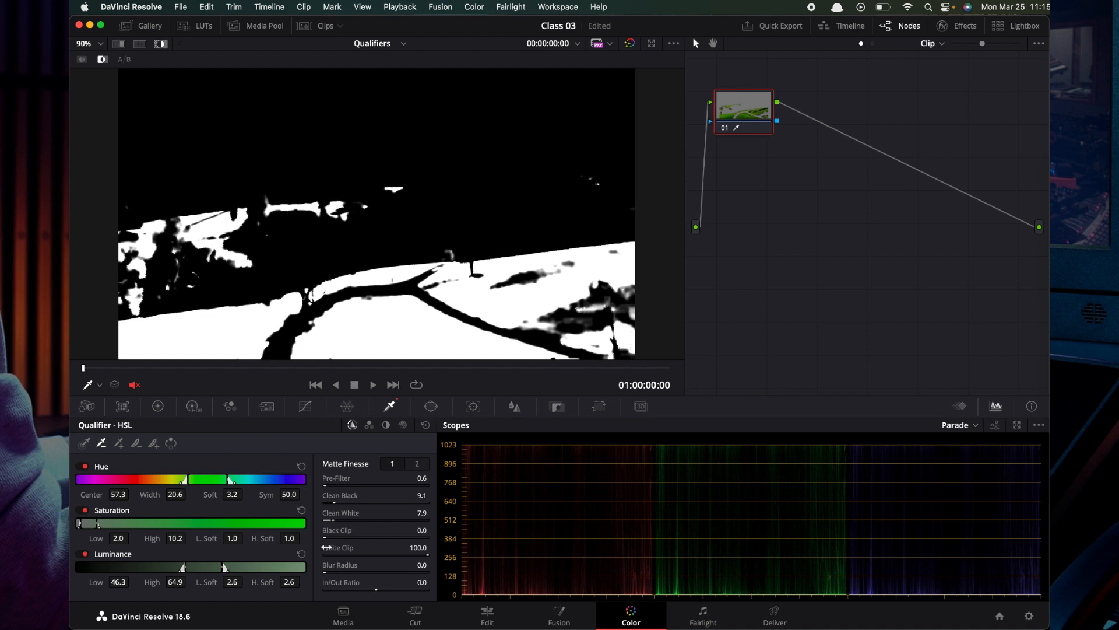
drag(327, 547, 274, 549)
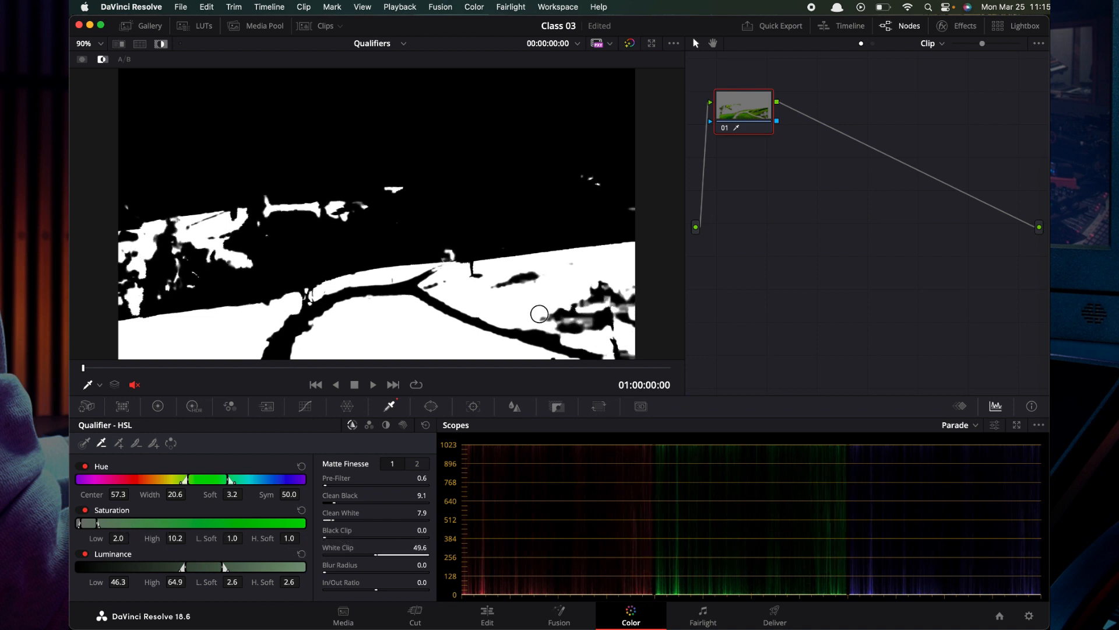
drag(354, 549, 657, 529)
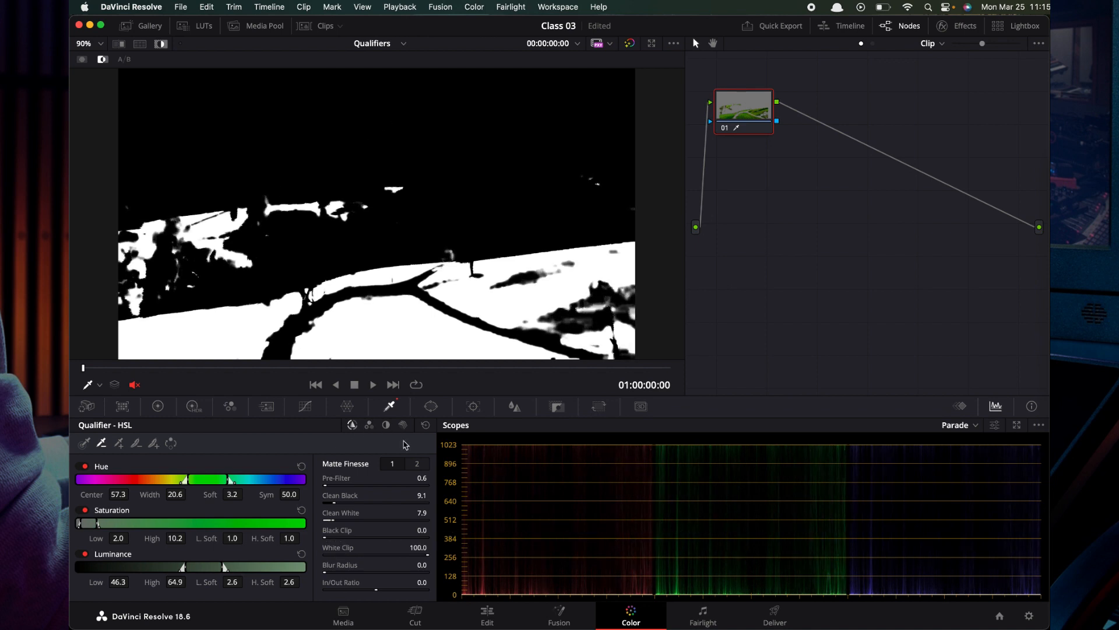
Step: Try shrinking the matte with a Morph Radius of 38.9, and reset the radius to 0.0
click(416, 464)
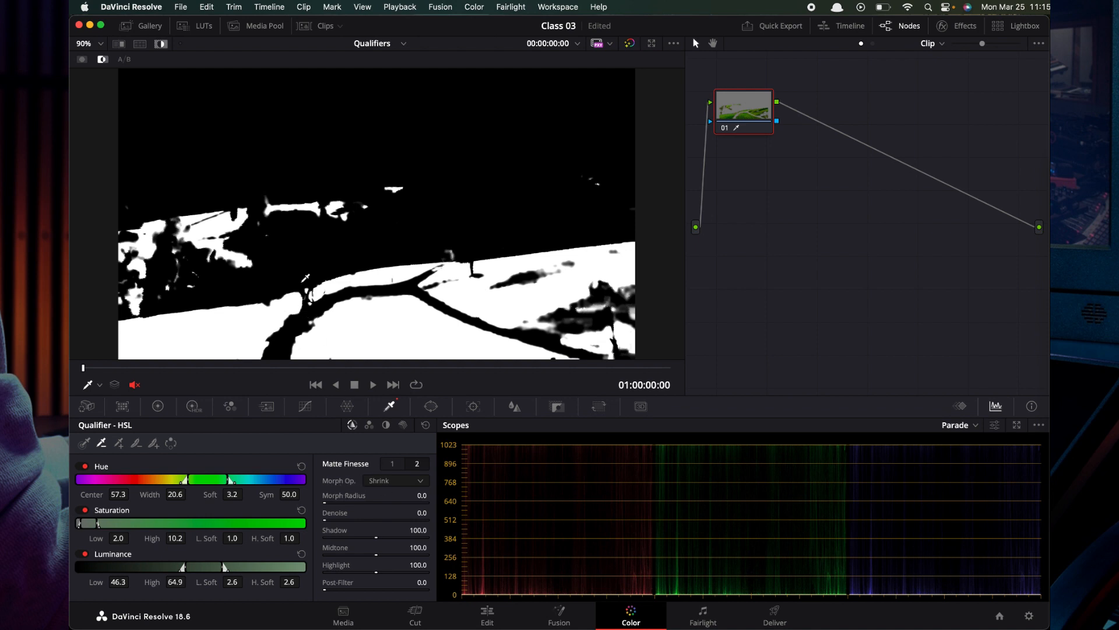
click(411, 482)
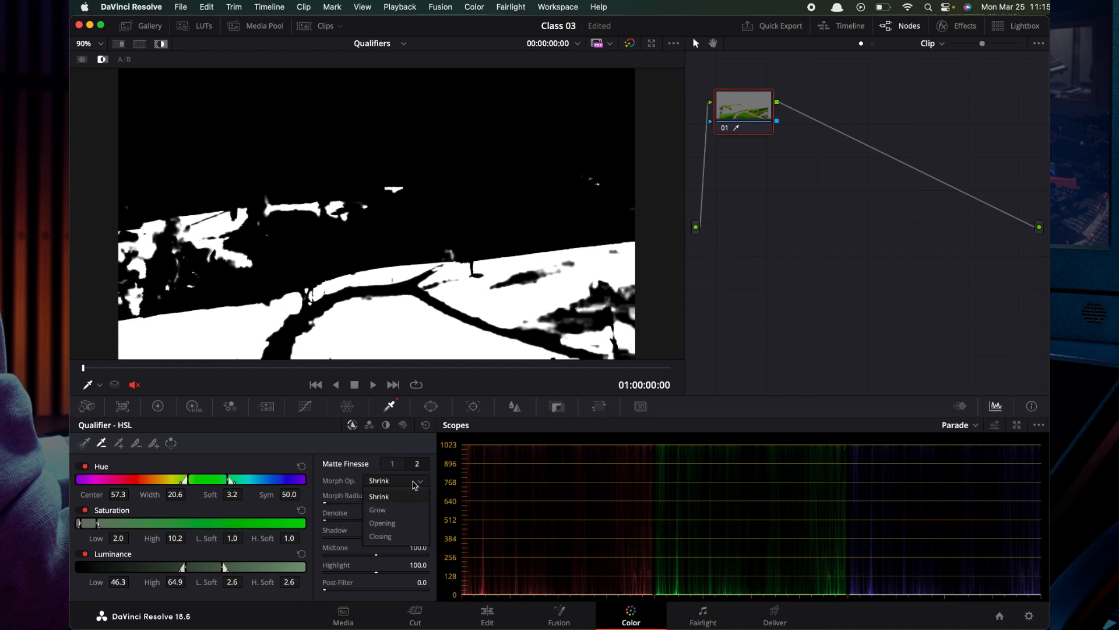
click(388, 498)
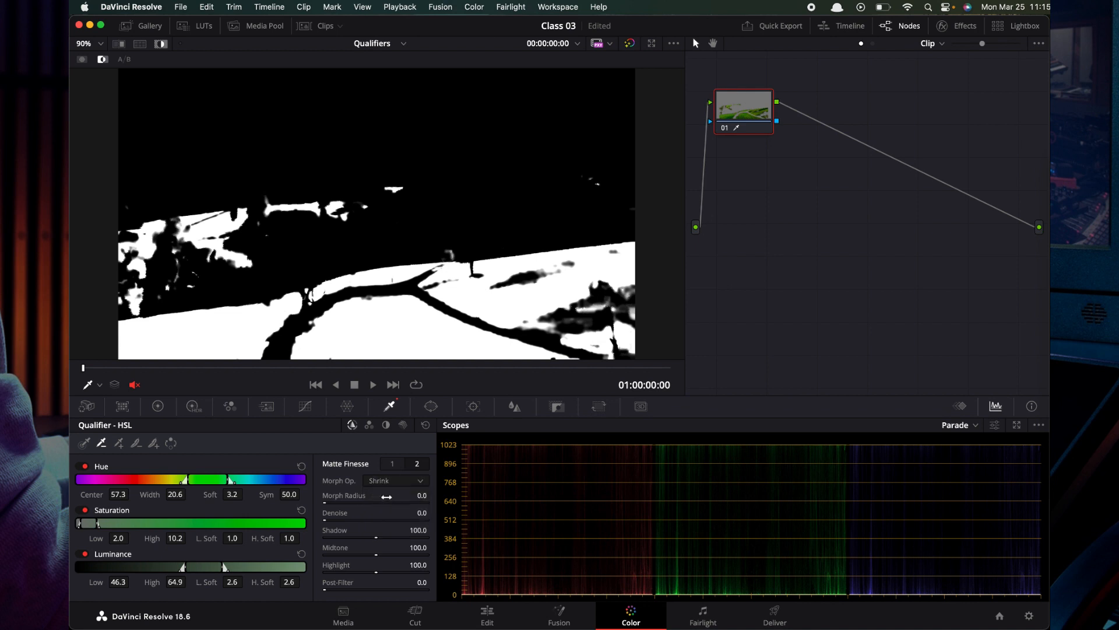
drag(335, 495, 580, 499)
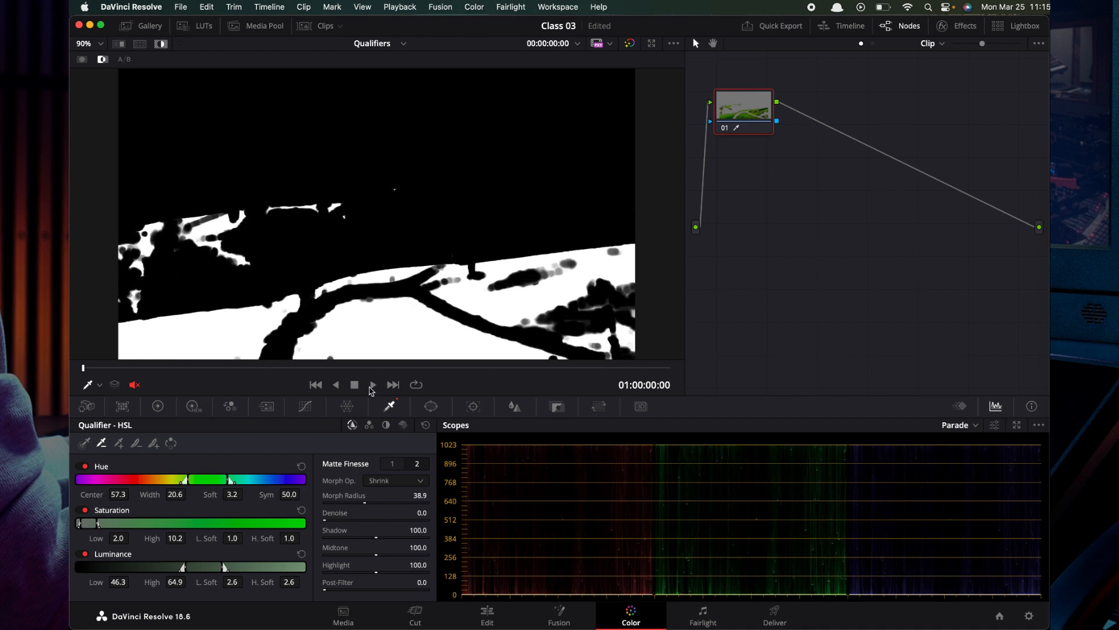
double_click(338, 495)
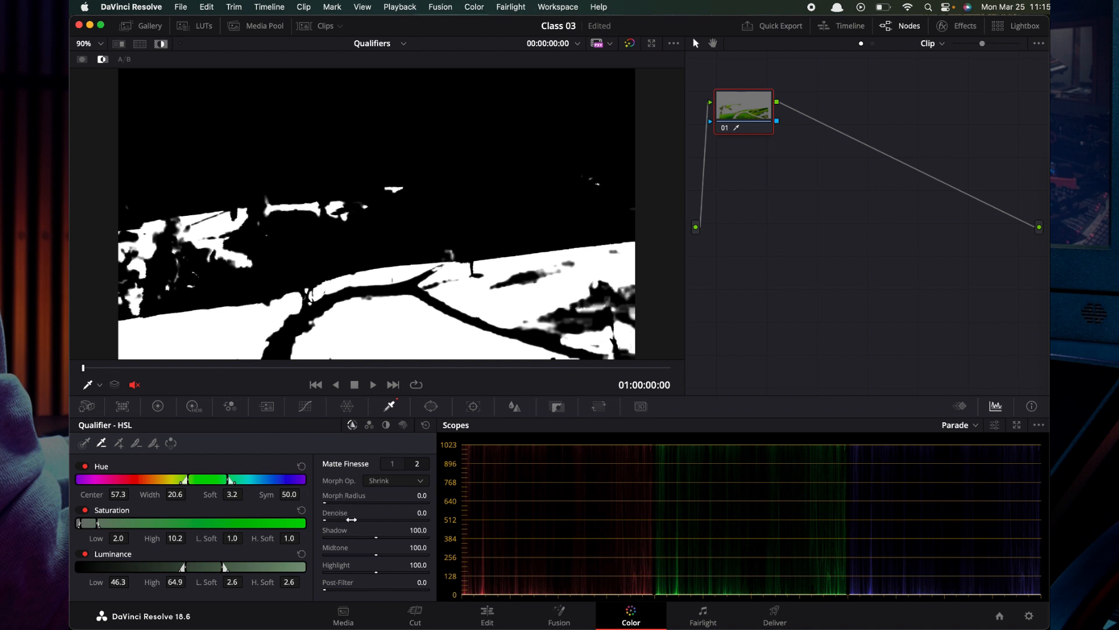
Step: Change the morph operation to Grow, try a Morph Radius of 38.7, and return the radius to 0.0
click(419, 482)
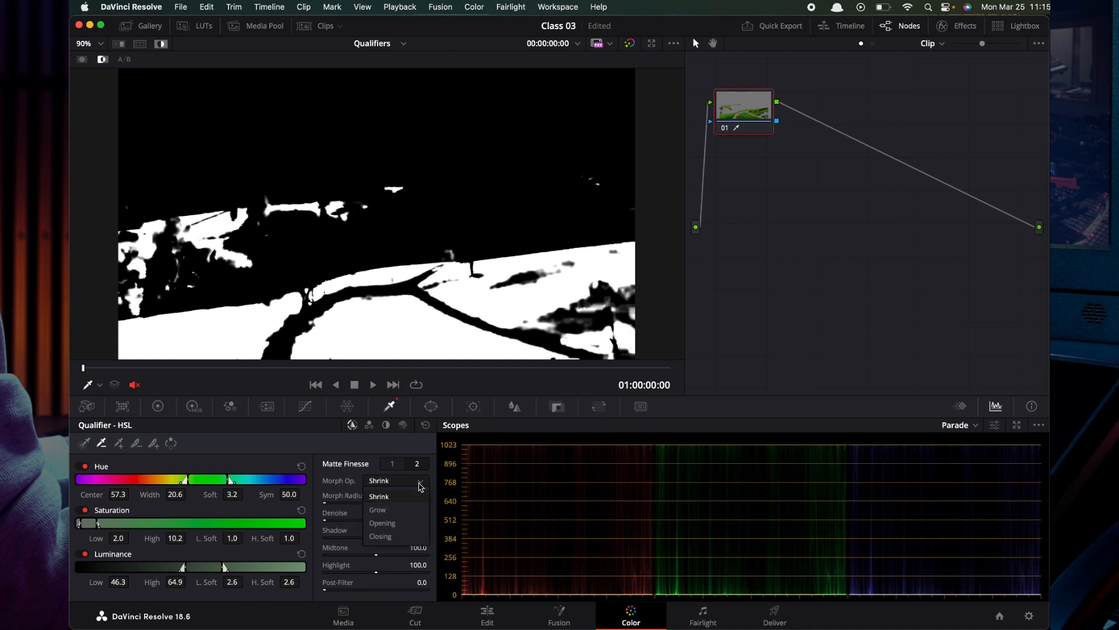
click(396, 510)
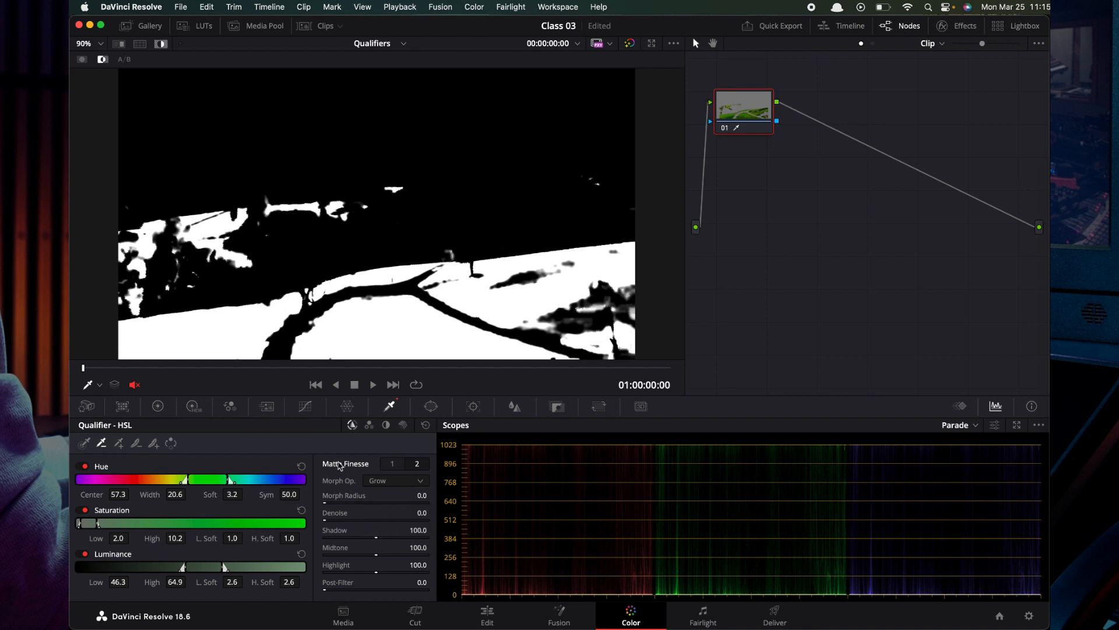
drag(343, 498, 575, 493)
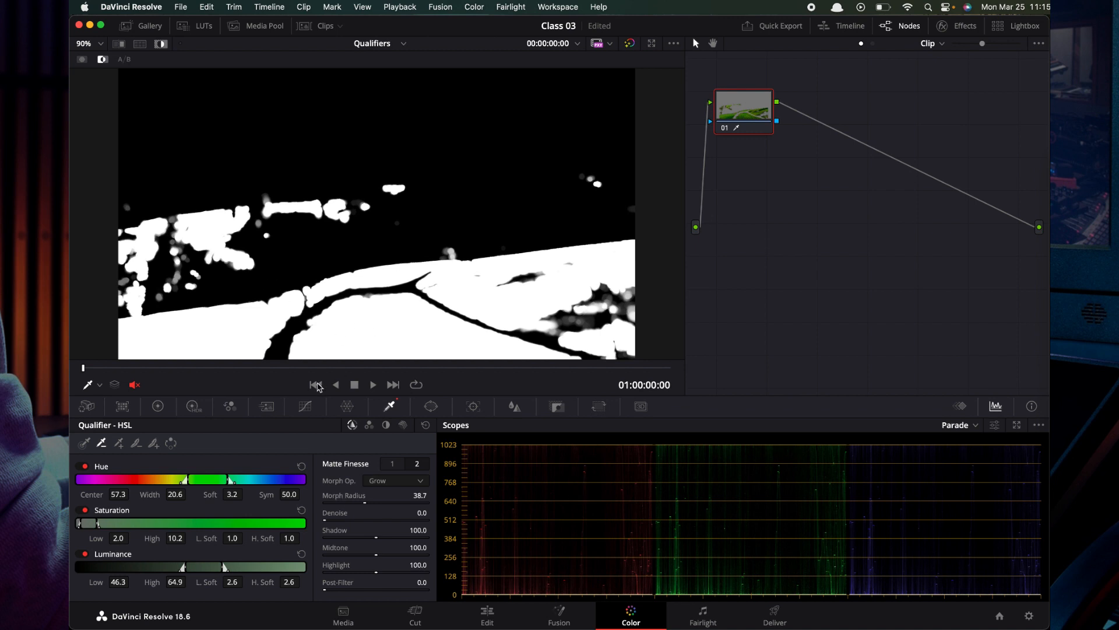
drag(351, 495, 88, 494)
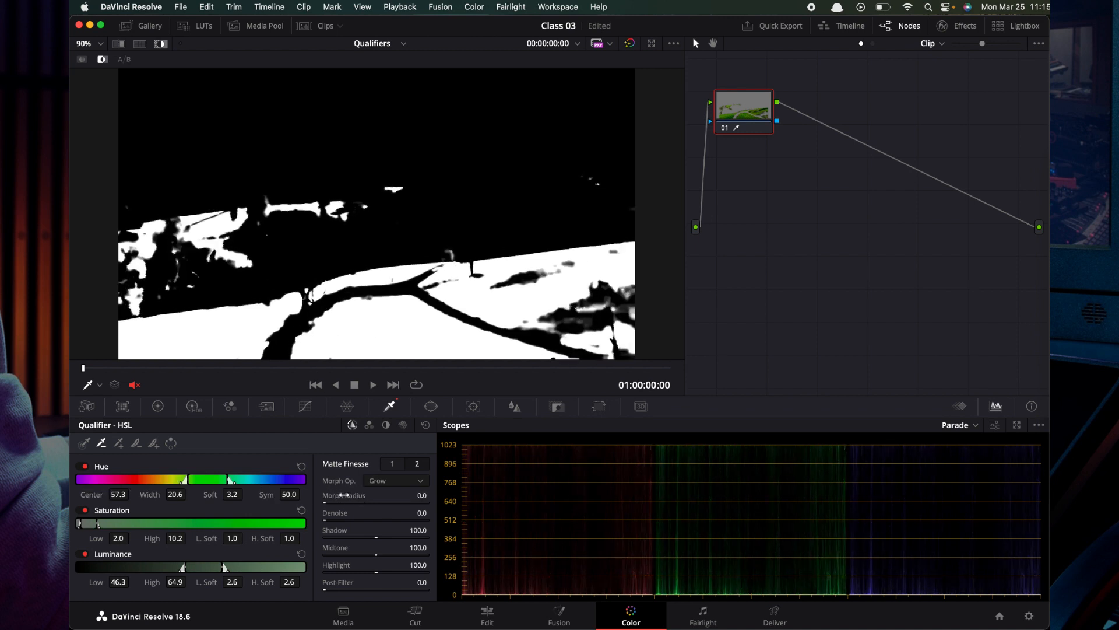
Step: Lower the matte's Clean Black to 5.5 and turn off the highlight view
click(393, 465)
drag(341, 501, 315, 501)
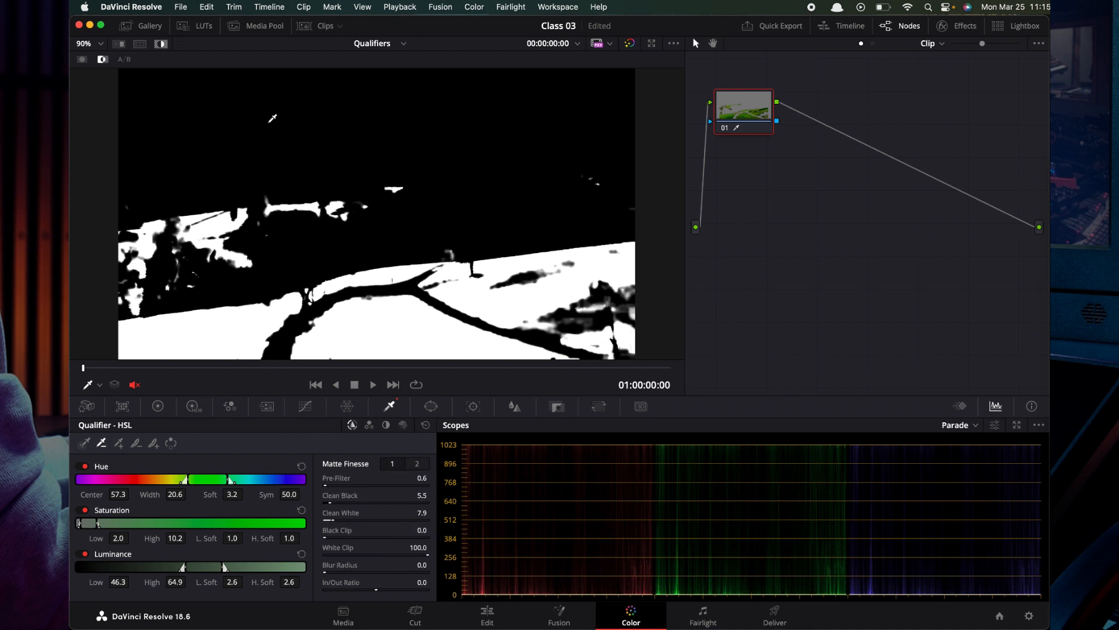
click(161, 44)
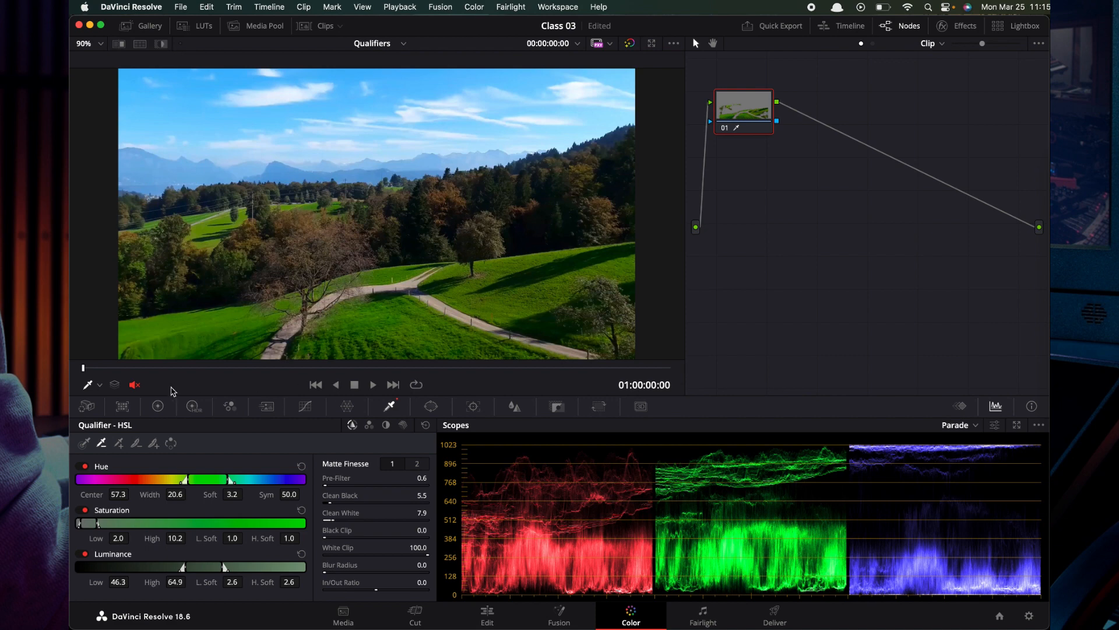
Step: Turn the isolated grass orange by setting the primaries Hue to 64
click(157, 405)
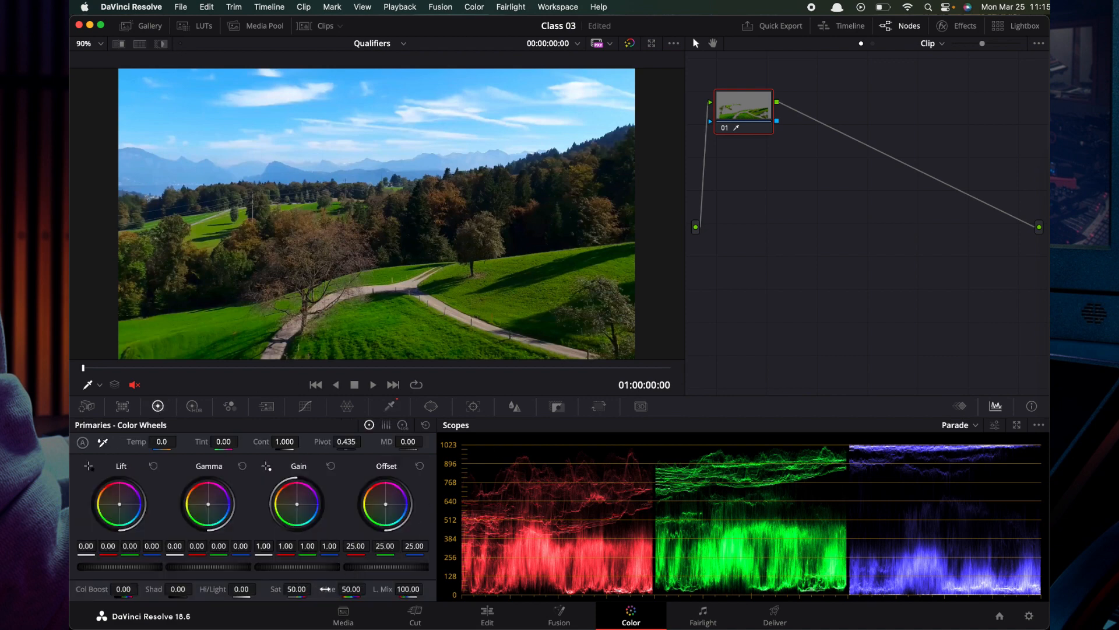
drag(325, 589, 356, 589)
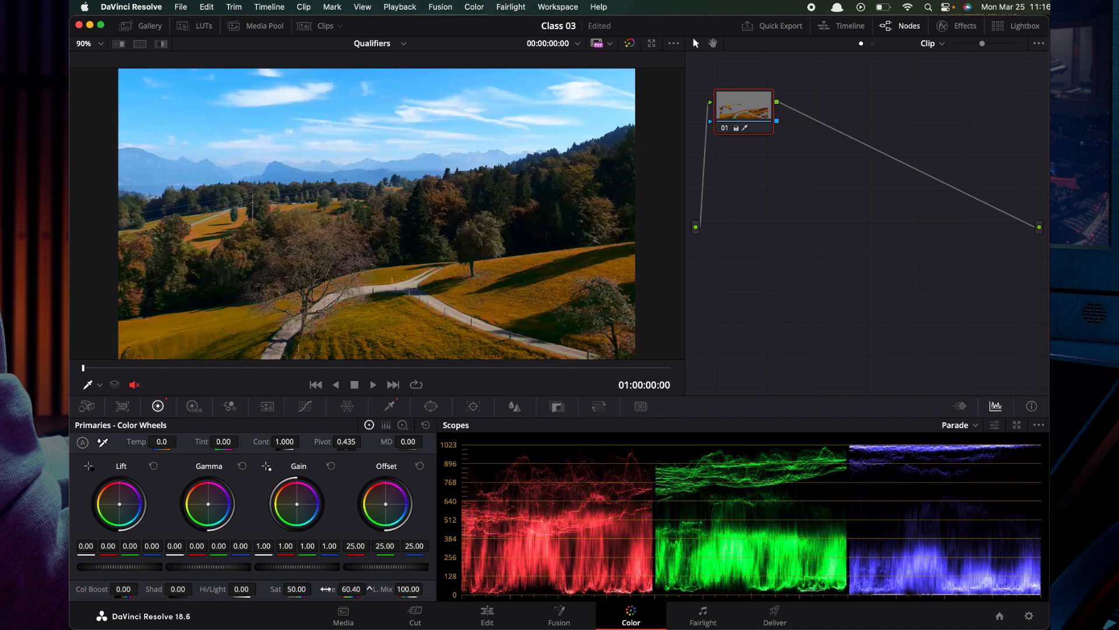
click(352, 589)
text(6)
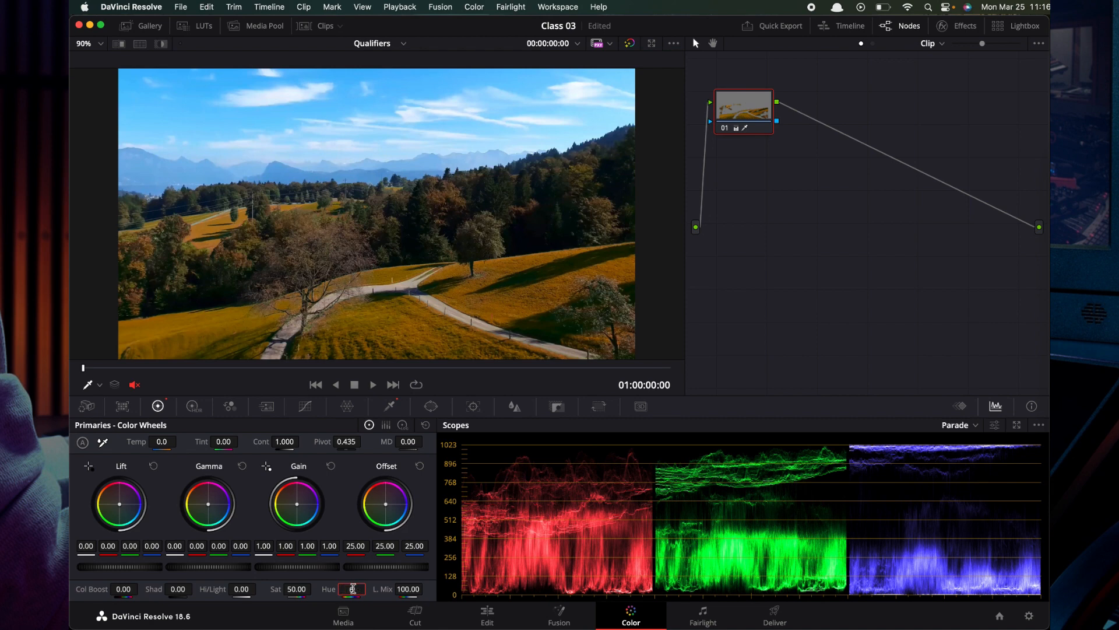
text(4)
key(Return)
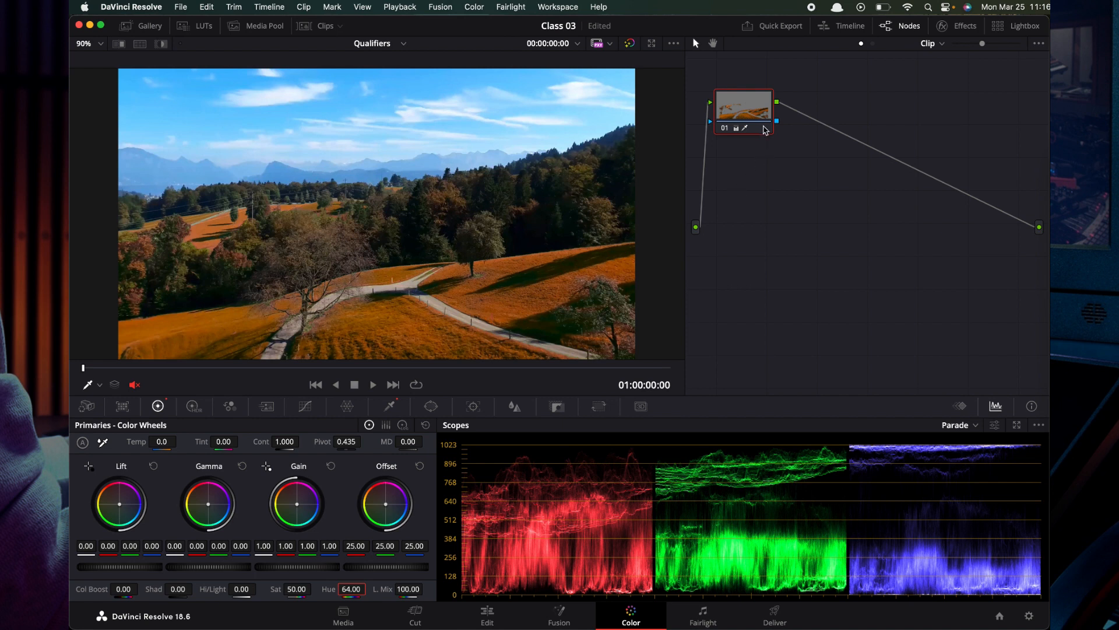
Step: Add a serial node after the grass node and key the blue sky by sampling it with the HSL Qualifier picker
key(alt+s)
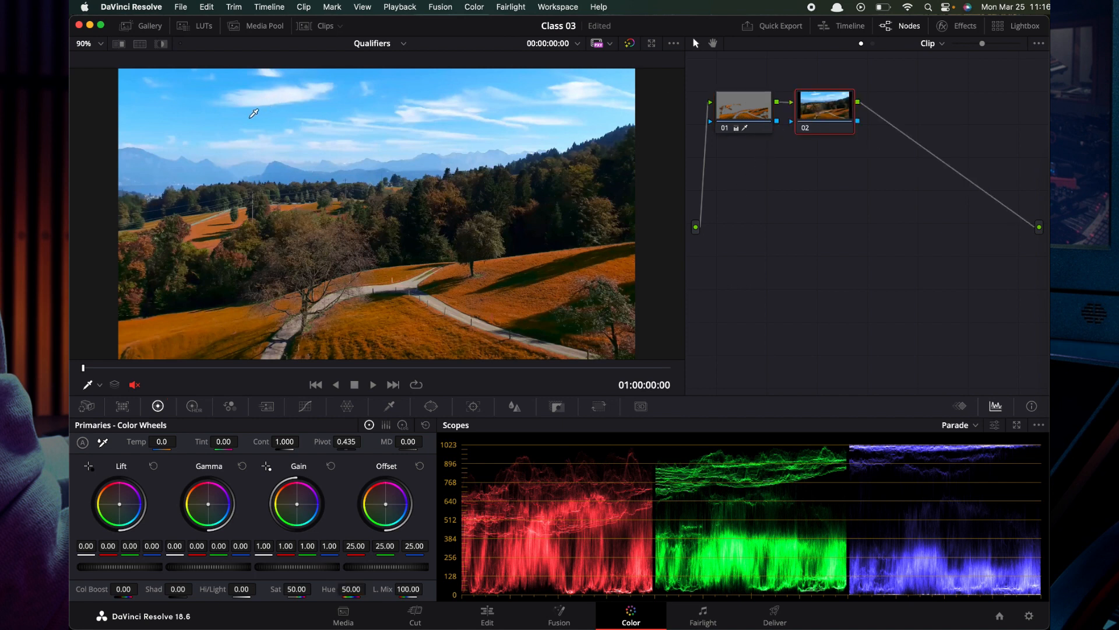
click(254, 114)
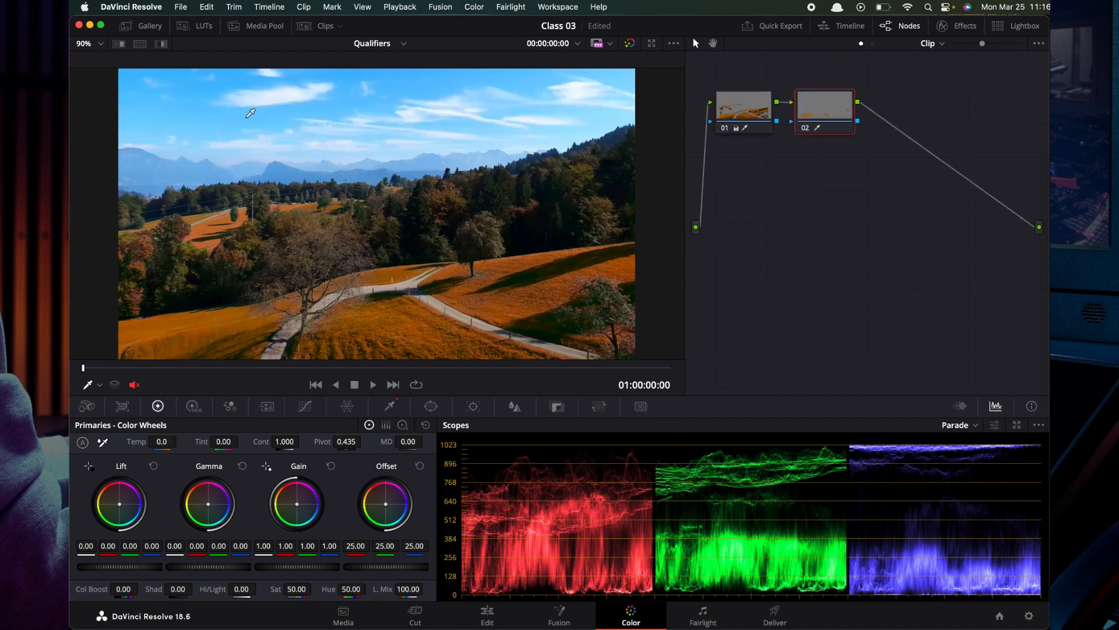
click(392, 408)
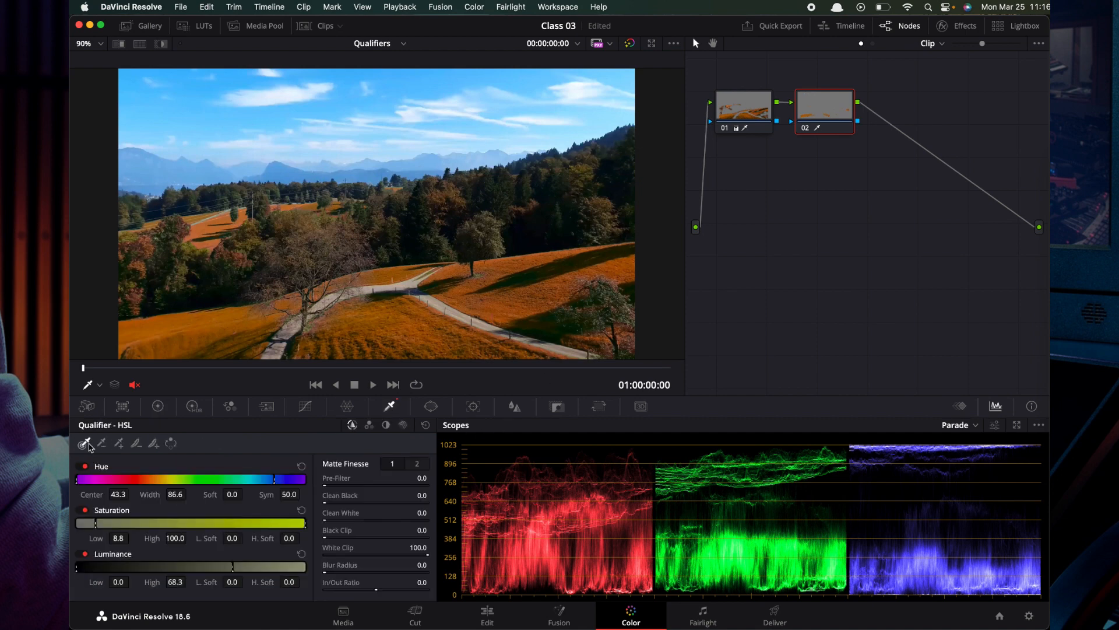
click(286, 118)
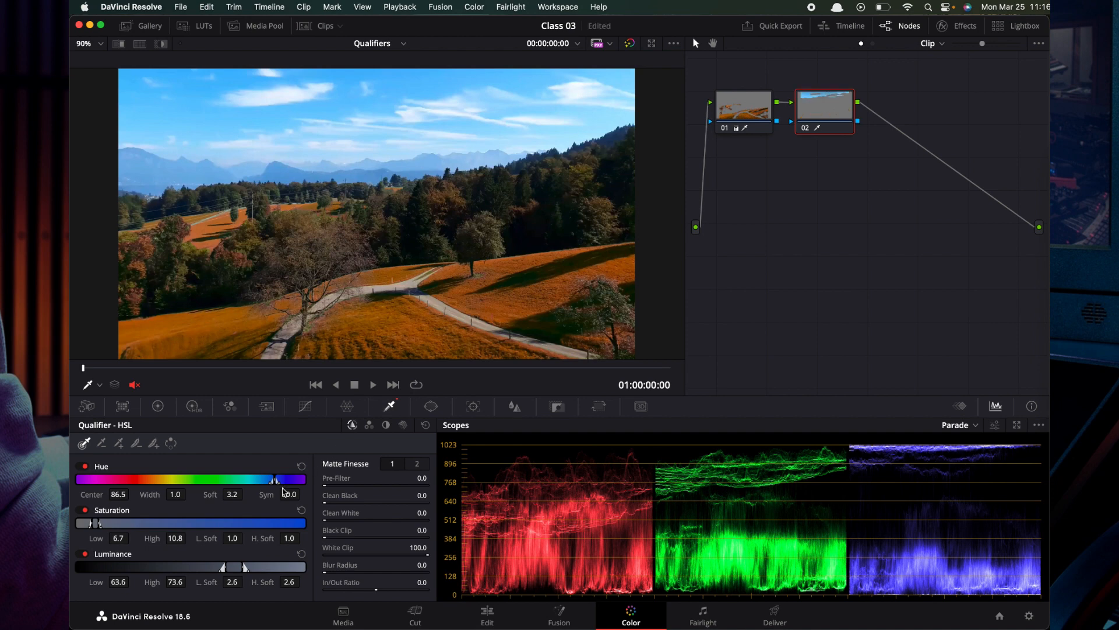
Step: Grade the keyed sky in the primaries with Saturation 57.60, Contrast 1.198 and Hue 51.00
click(158, 406)
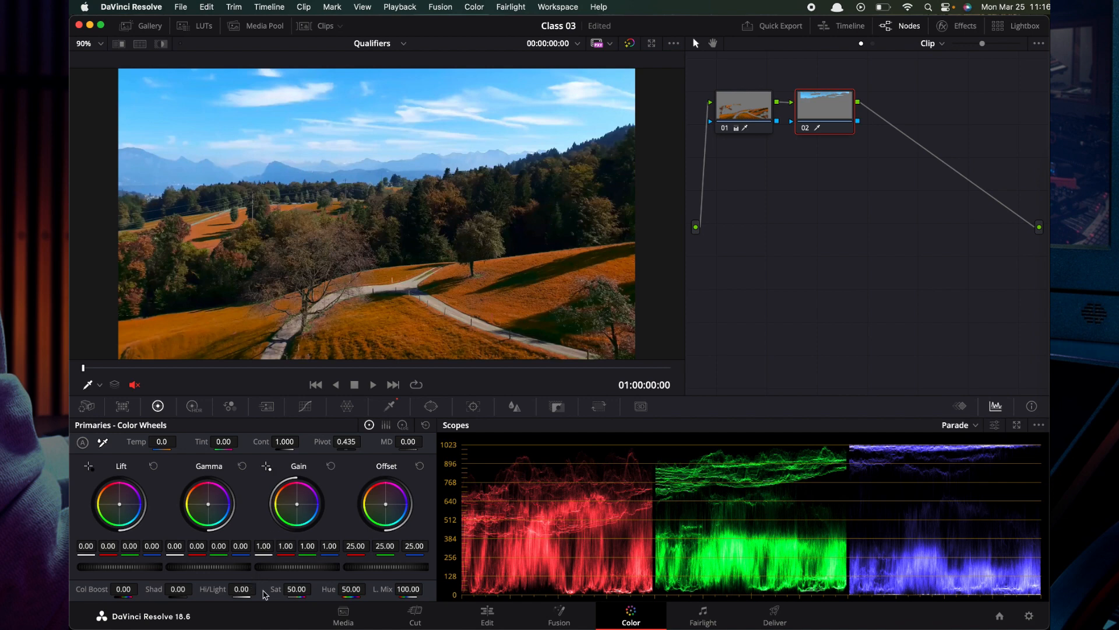
drag(273, 590, 278, 574)
drag(260, 437, 322, 437)
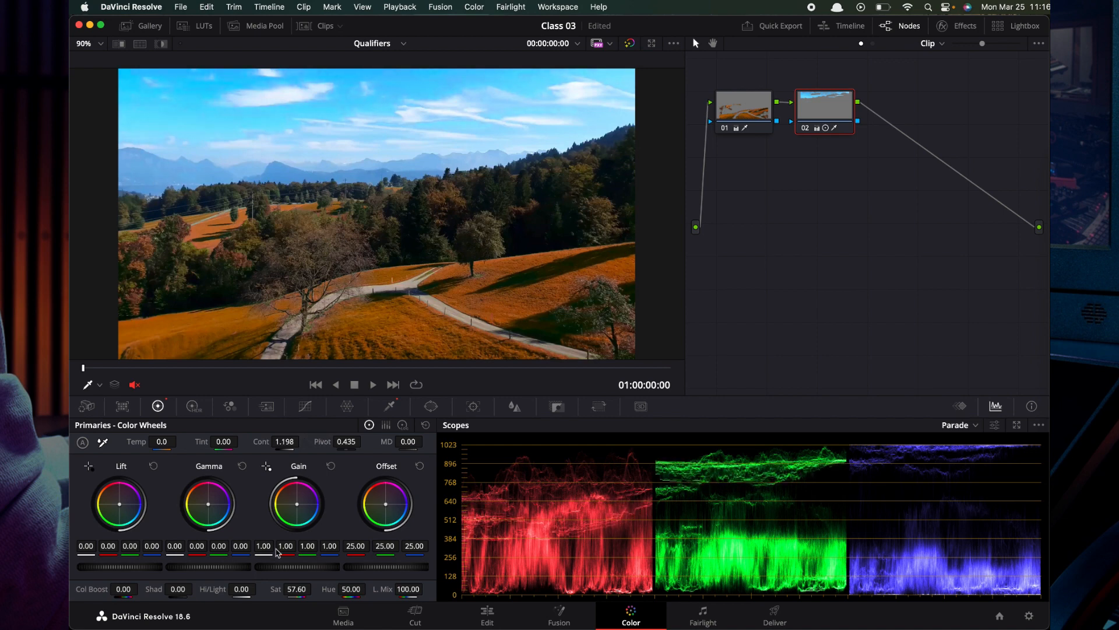
drag(337, 593, 331, 591)
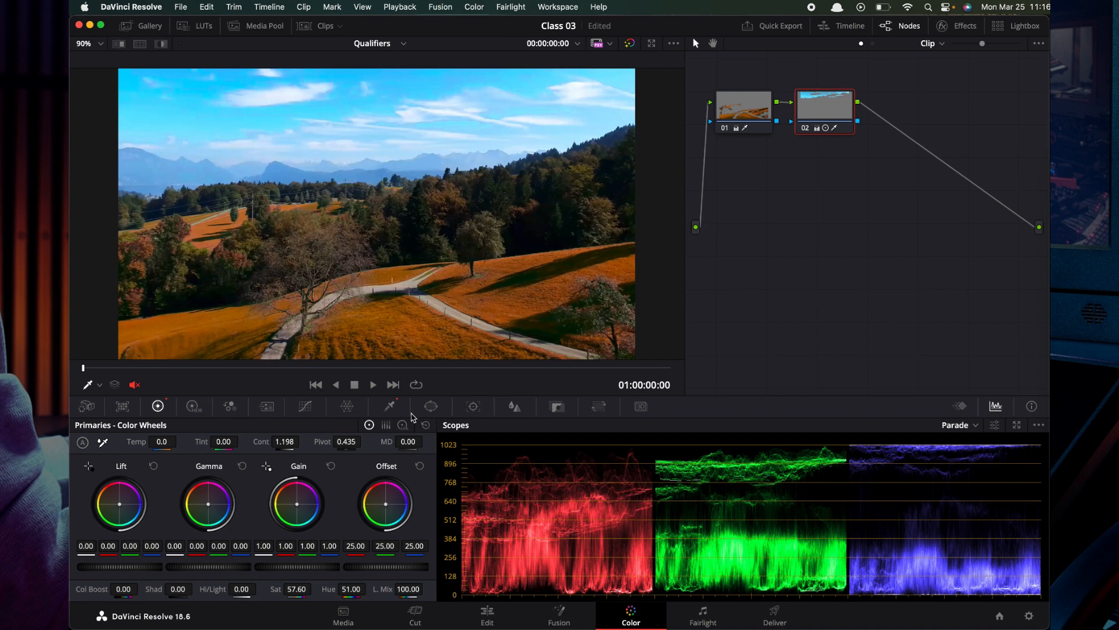
Step: Switch the second node's Qualifier from HSL to RGB mode
click(390, 407)
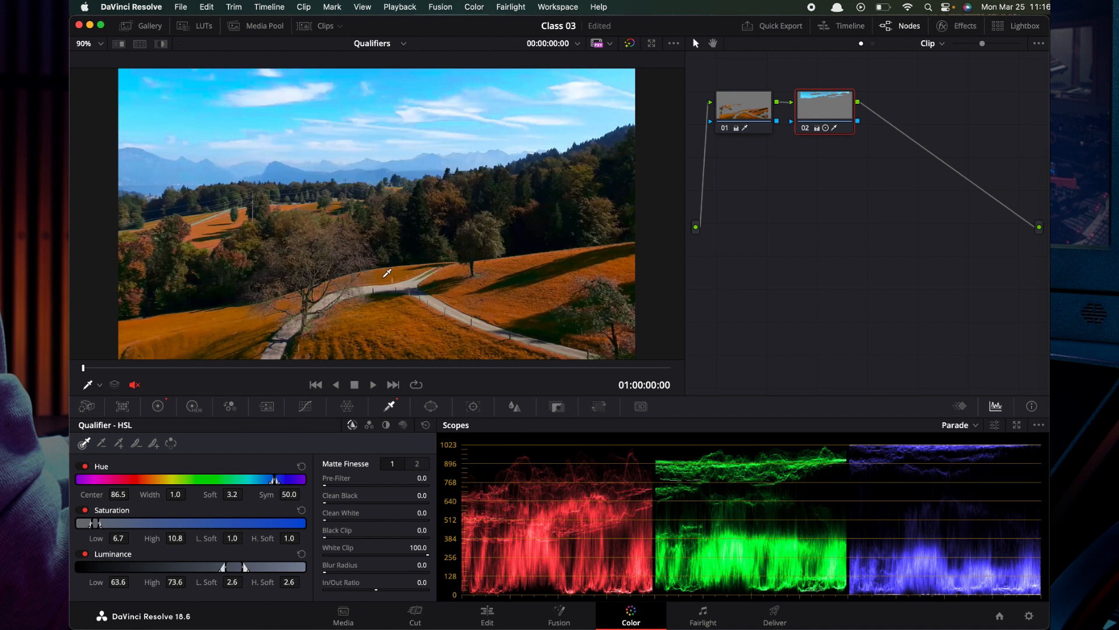
click(369, 425)
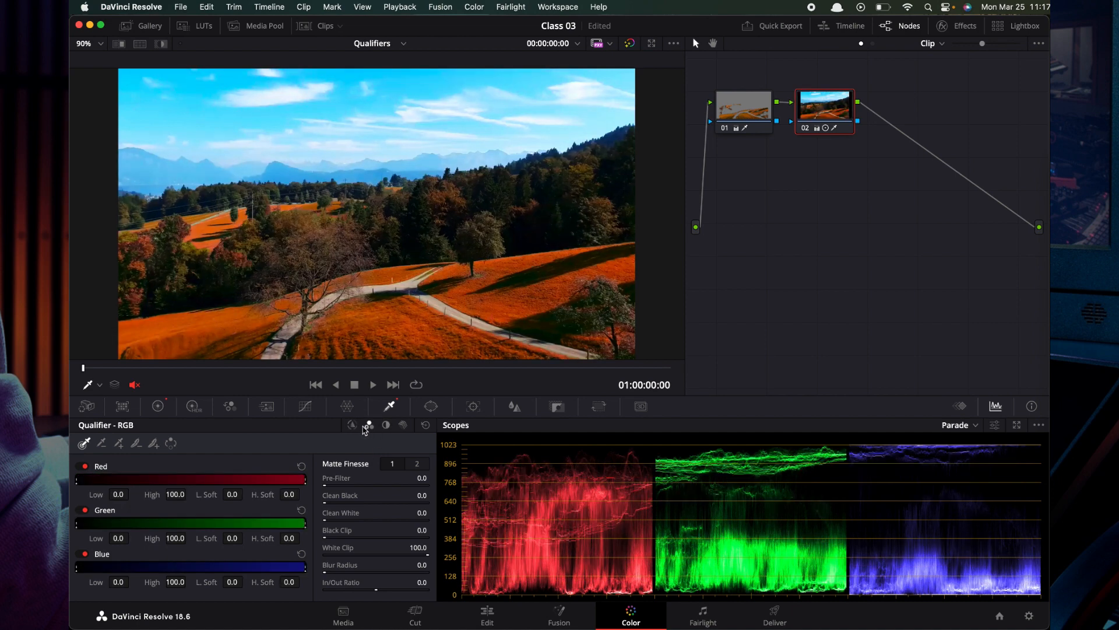